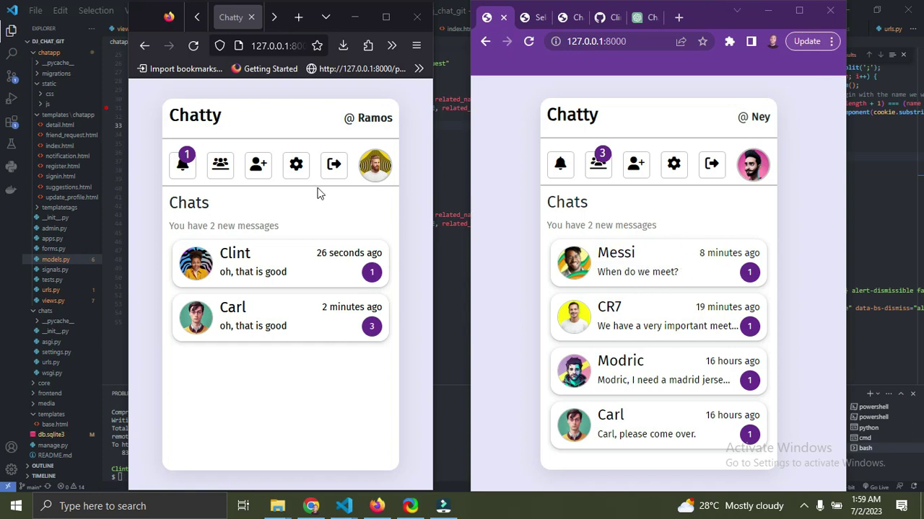
- Highlight the usernames Ramos and Ney and the Chatty titles in both windows
{"action": "left_click_drag", "start_coordinate": [358, 117], "coordinate": [387, 118]}
{"action": "left_click_drag", "start_coordinate": [758, 117], "coordinate": [782, 118]}
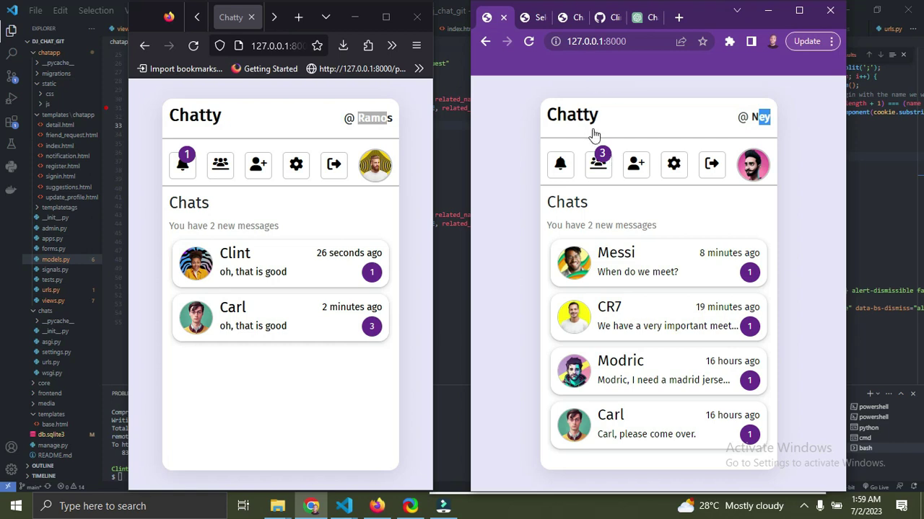
{"action": "left_click_drag", "start_coordinate": [245, 122], "coordinate": [187, 120]}
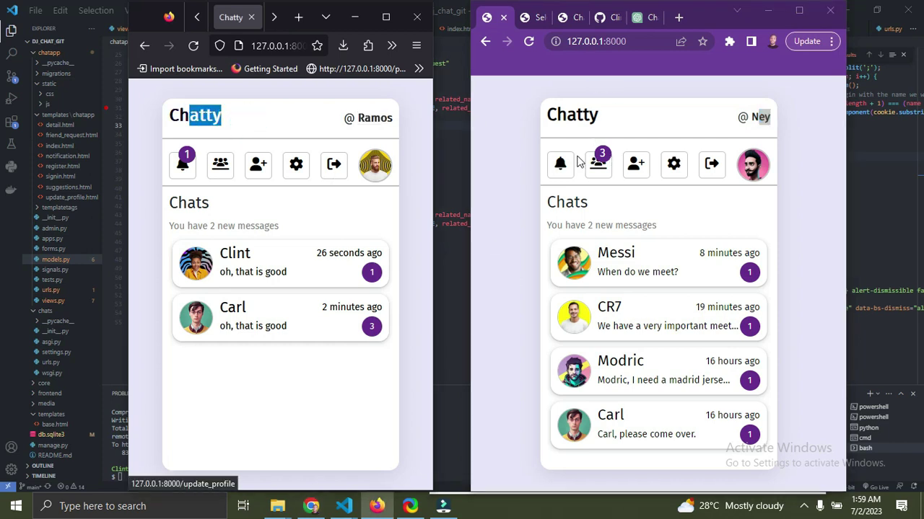
{"action": "left_click_drag", "start_coordinate": [613, 119], "coordinate": [565, 116]}
{"action": "left_click", "coordinate": [602, 107]}
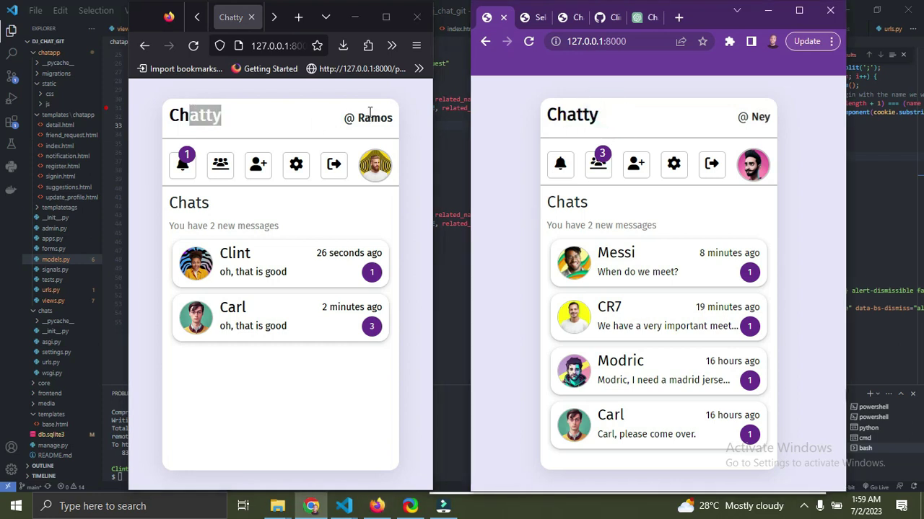
{"action": "left_click_drag", "start_coordinate": [359, 120], "coordinate": [394, 118]}
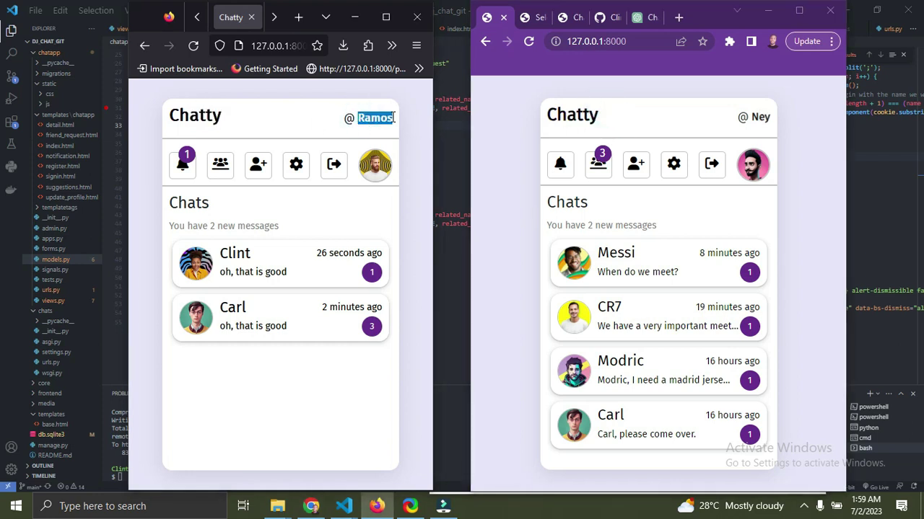
{"action": "left_click", "coordinate": [755, 117]}
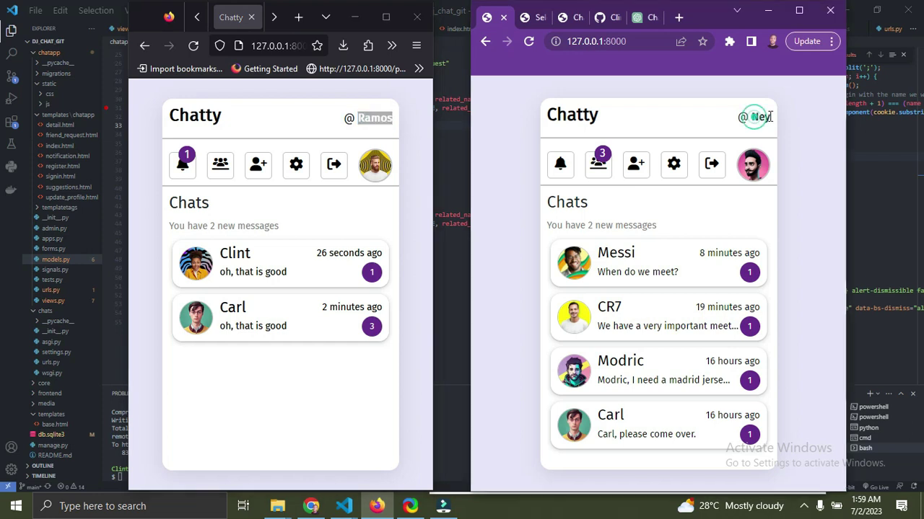
{"action": "double_click", "coordinate": [754, 118]}
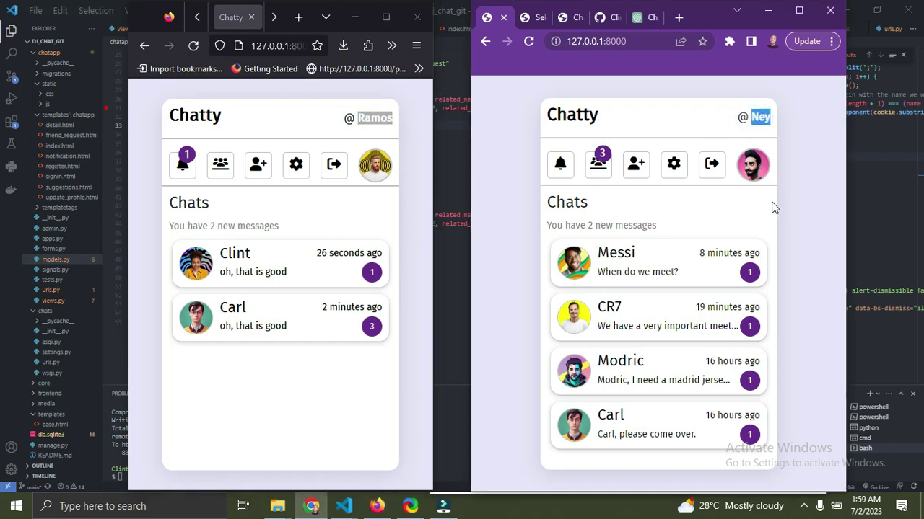
{"action": "left_click", "coordinate": [684, 123]}
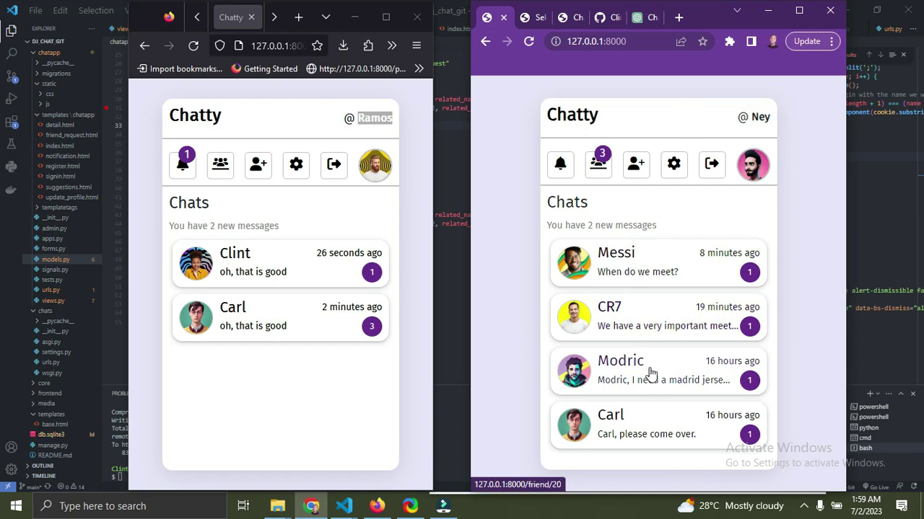
{"action": "left_click", "coordinate": [303, 117]}
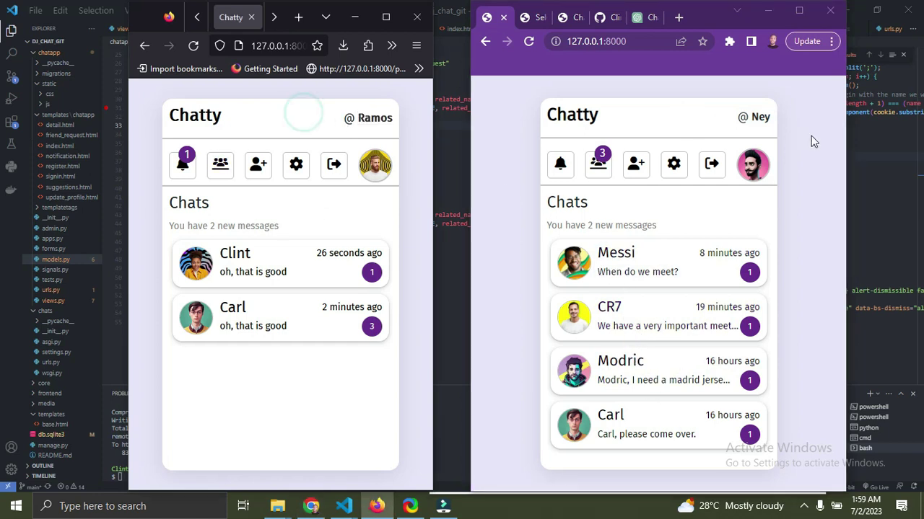
{"action": "double_click", "coordinate": [760, 117]}
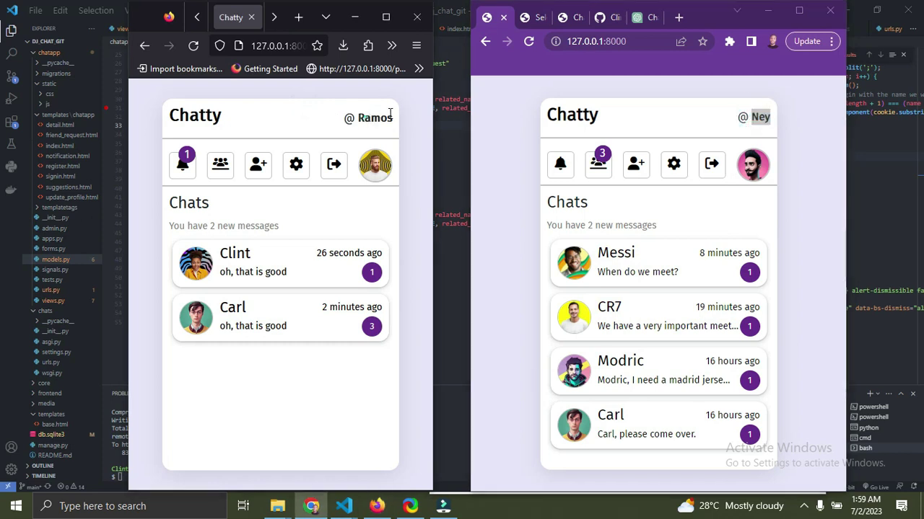
{"action": "double_click", "coordinate": [374, 118]}
{"action": "left_click", "coordinate": [374, 118]}
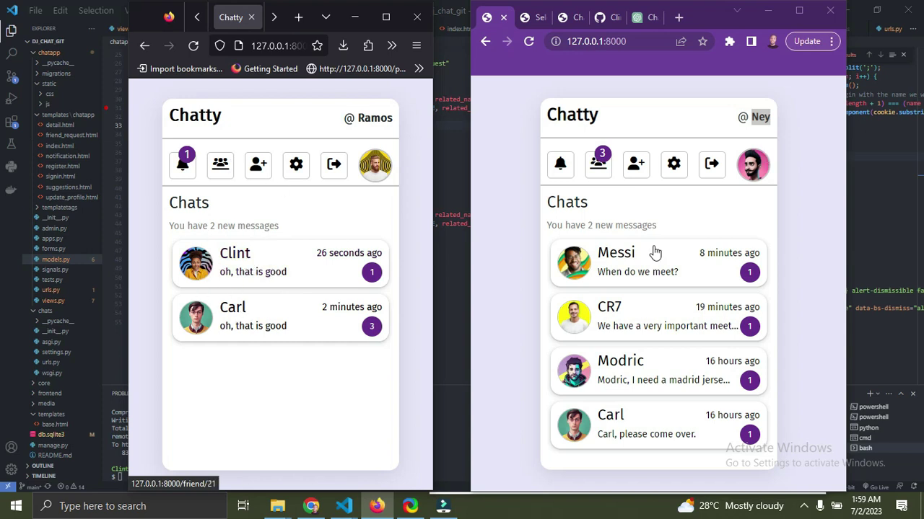
{"action": "left_click", "coordinate": [682, 209]}
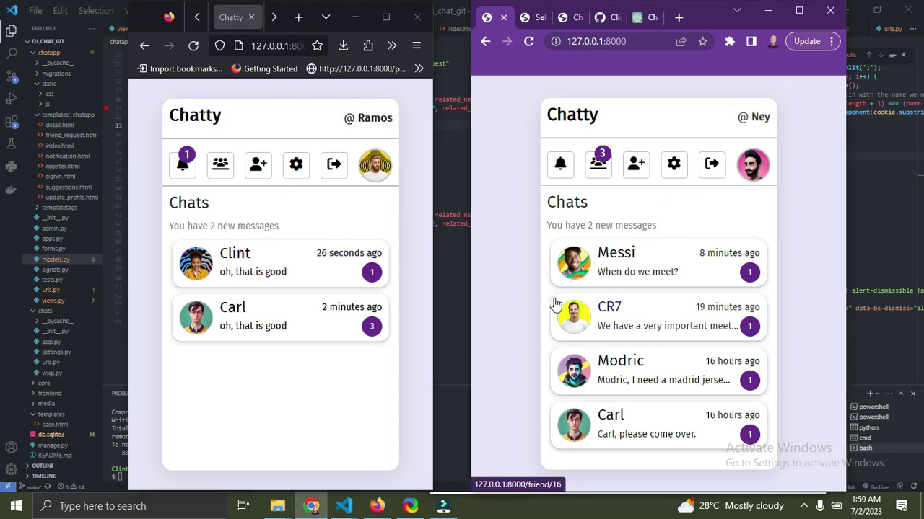
- Send Ney a friend request from Ramos's Suggestions list
{"action": "left_click", "coordinate": [259, 165]}
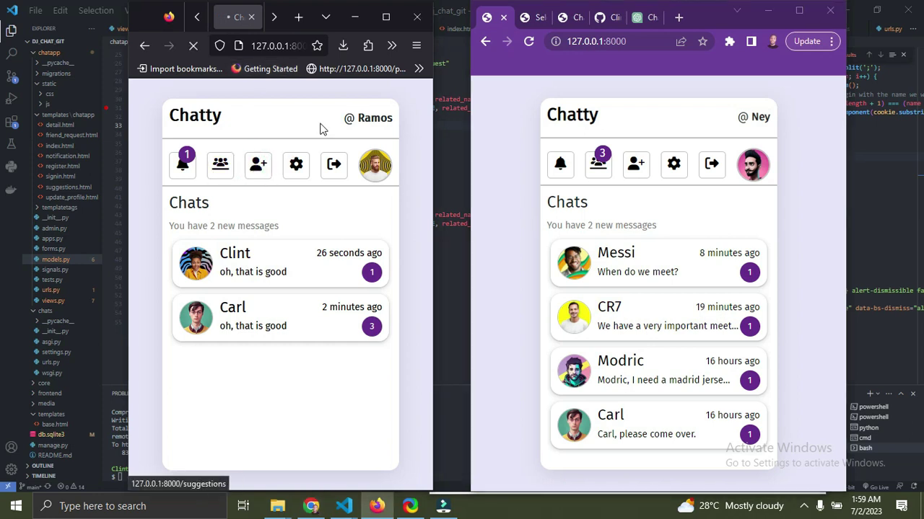
{"action": "left_click", "coordinate": [194, 114]}
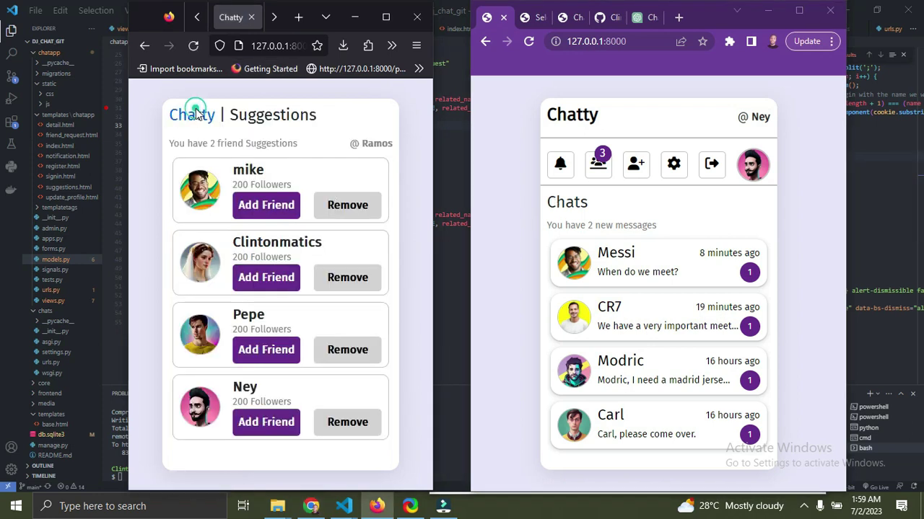
{"action": "left_click", "coordinate": [258, 166]}
{"action": "left_click_drag", "start_coordinate": [236, 390], "coordinate": [320, 450]}
{"action": "left_click", "coordinate": [315, 458]}
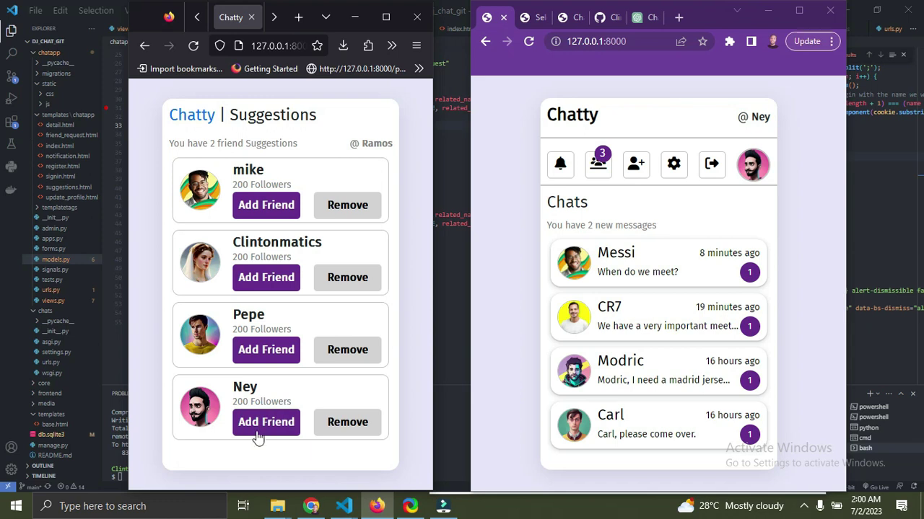
{"action": "left_click", "coordinate": [265, 426]}
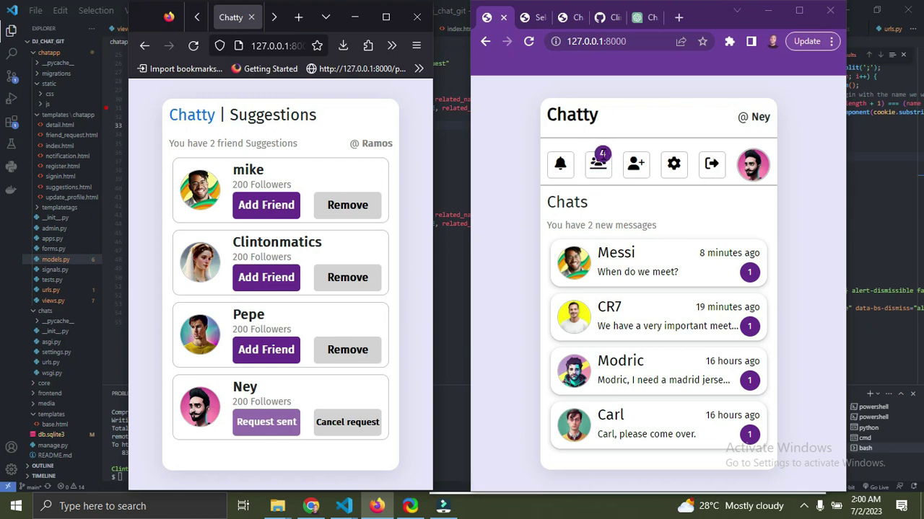
{"action": "left_click", "coordinate": [598, 164]}
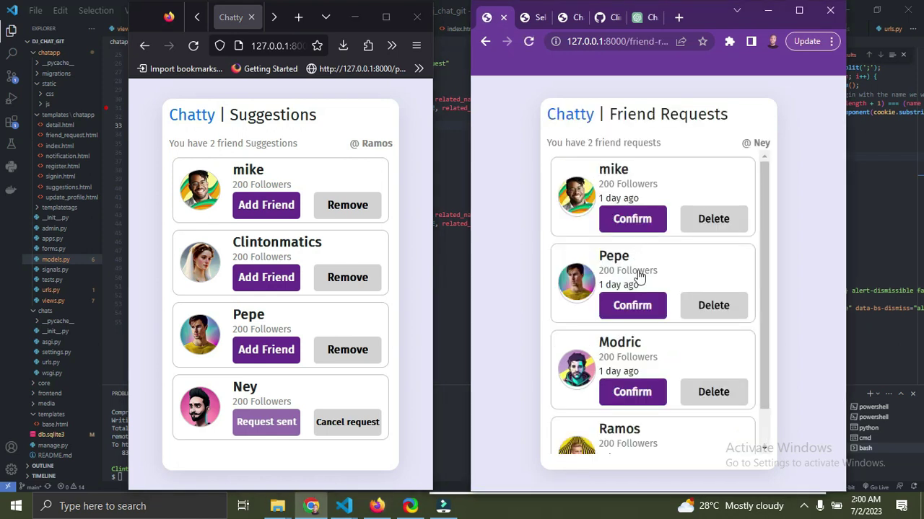
- Confirm Ramos's pending friend request in Ney's Friend Requests list
{"action": "scroll", "coordinate": [638, 288], "scroll_direction": "down", "scroll_amount": 1}
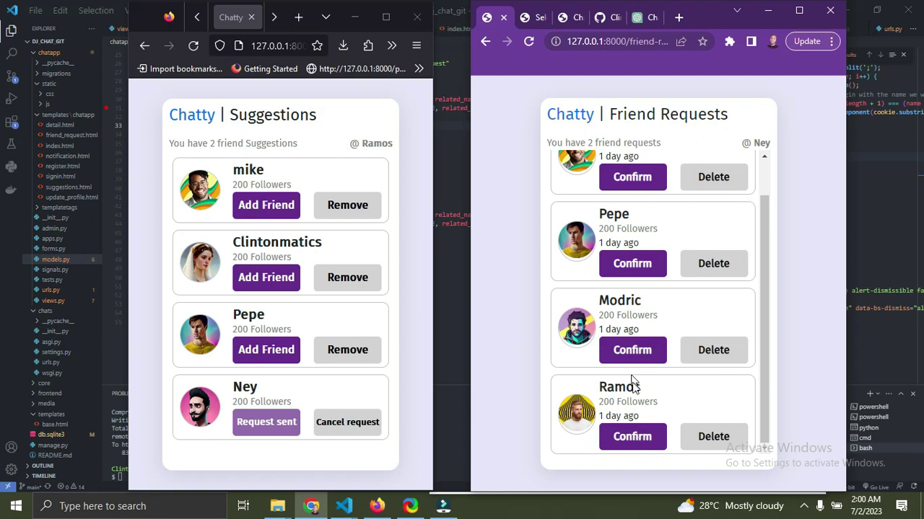
{"action": "double_click", "coordinate": [758, 142]}
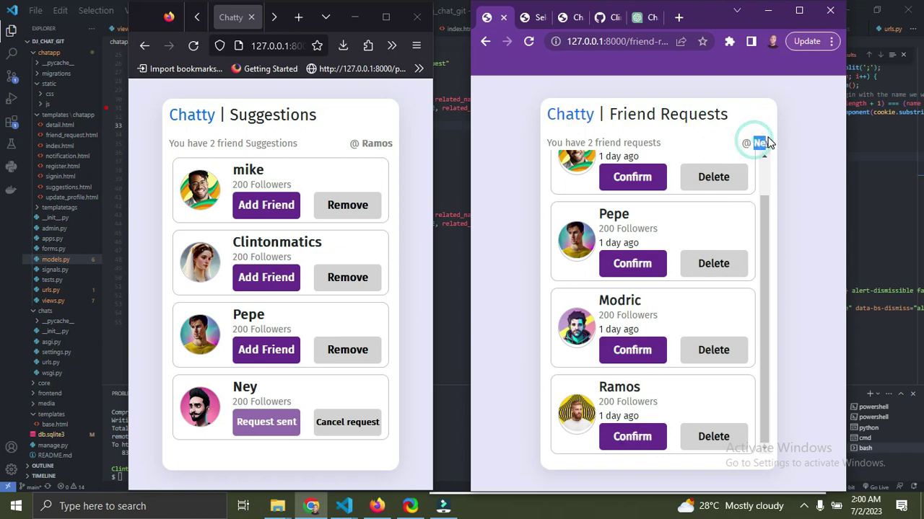
{"action": "left_click", "coordinate": [754, 142]}
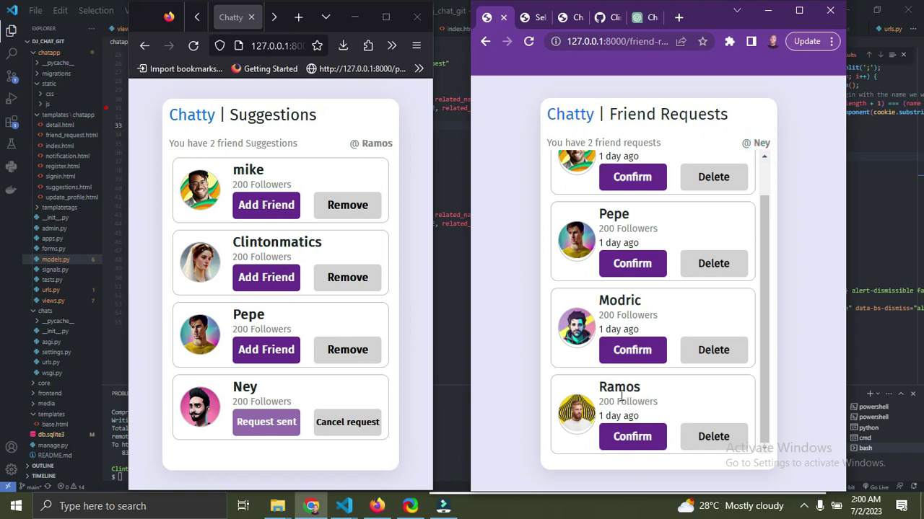
{"action": "left_click_drag", "start_coordinate": [639, 389], "coordinate": [592, 398]}
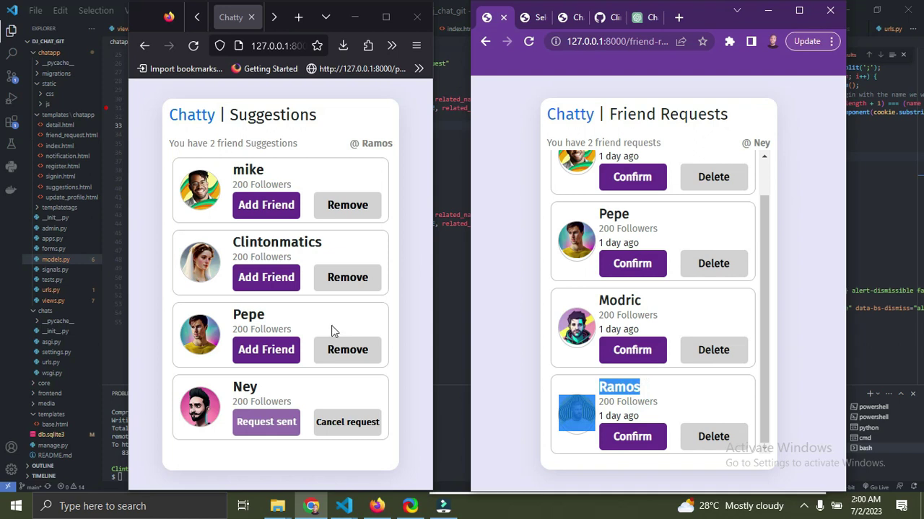
{"action": "left_click", "coordinate": [682, 406]}
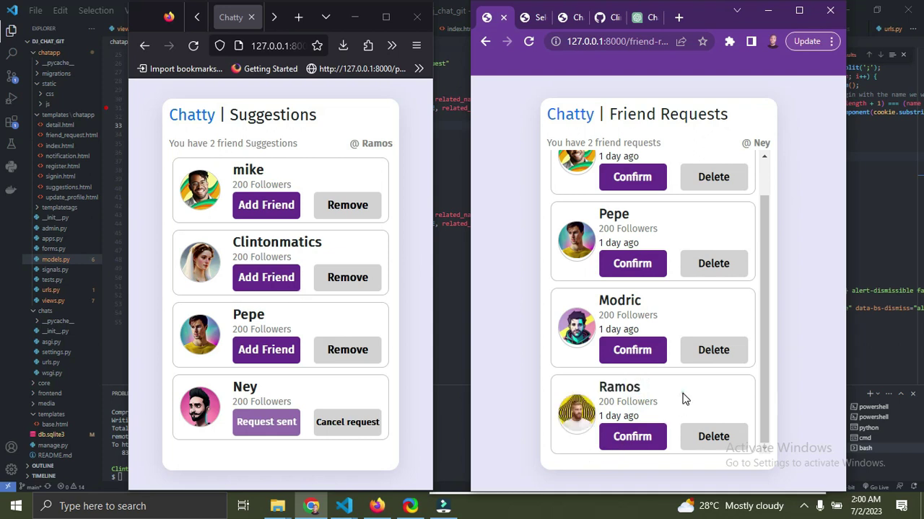
{"action": "left_click", "coordinate": [638, 439]}
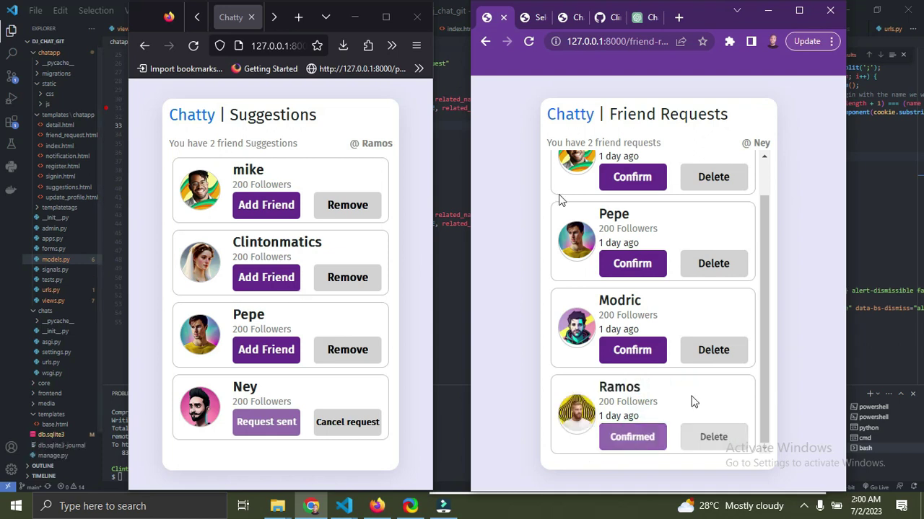
{"action": "left_click", "coordinate": [574, 121]}
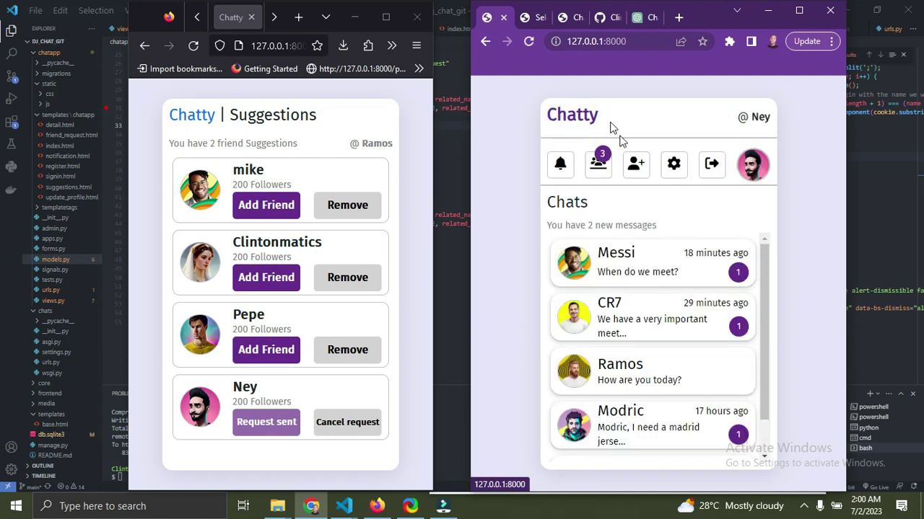
- Return Ramos to his chats list, which now includes Ney
{"action": "scroll", "coordinate": [678, 331], "scroll_direction": "down", "scroll_amount": 1}
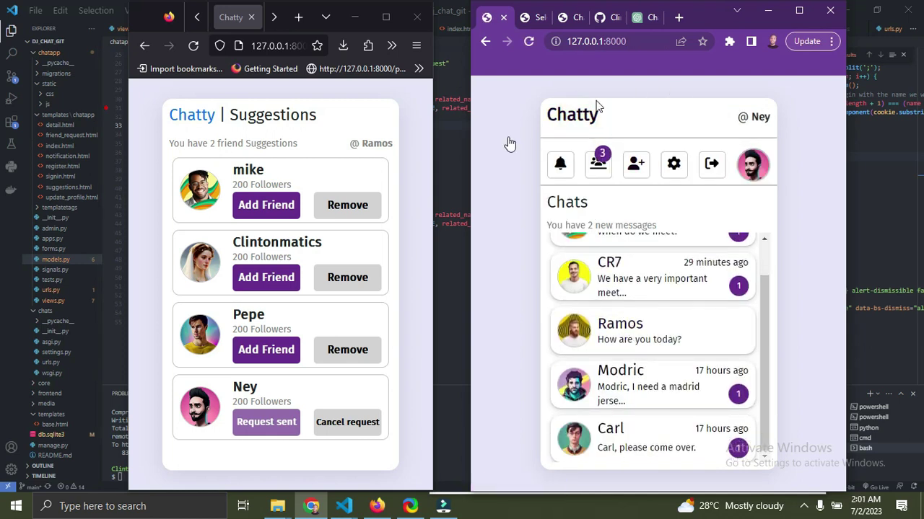
{"action": "left_click", "coordinate": [195, 116]}
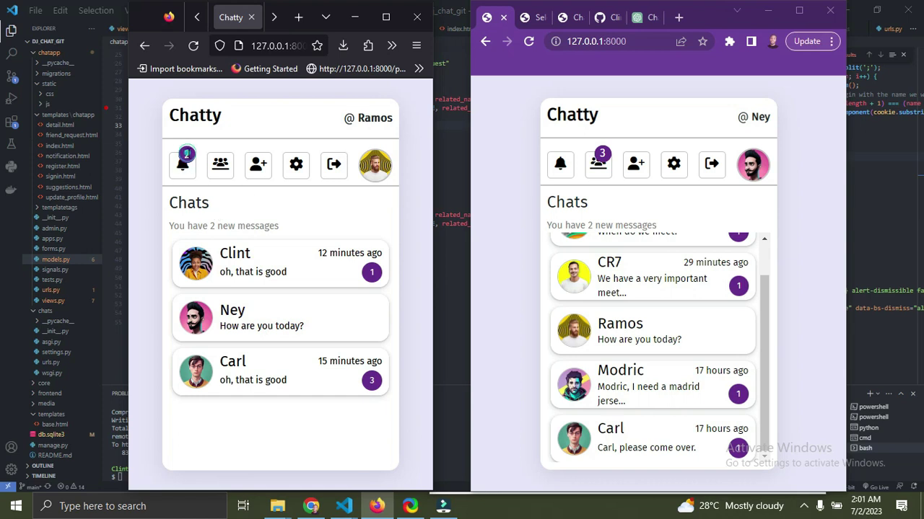
{"action": "left_click", "coordinate": [184, 166]}
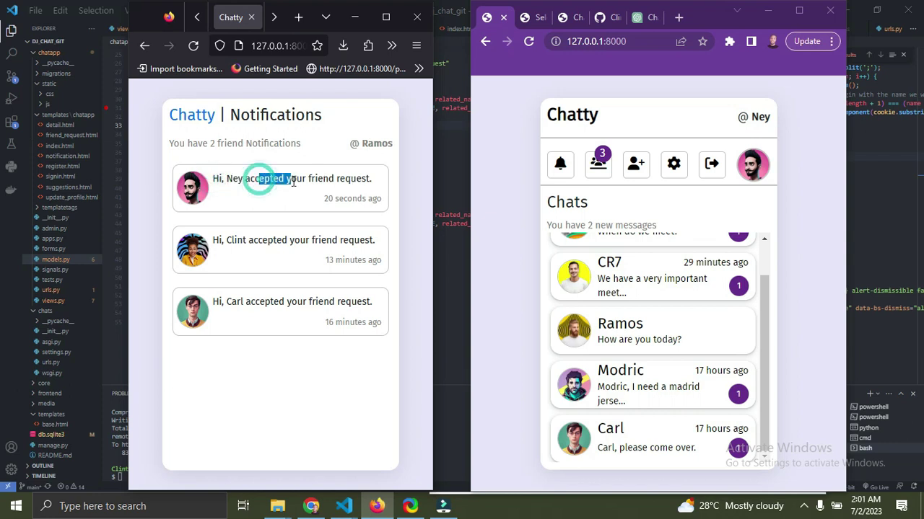
- Check the request-accepted notifications, then open the Ramos–Ney conversation in both windows
{"action": "left_click_drag", "start_coordinate": [311, 178], "coordinate": [361, 178]}
{"action": "left_click_drag", "start_coordinate": [320, 200], "coordinate": [382, 203]}
{"action": "left_click", "coordinate": [378, 200]}
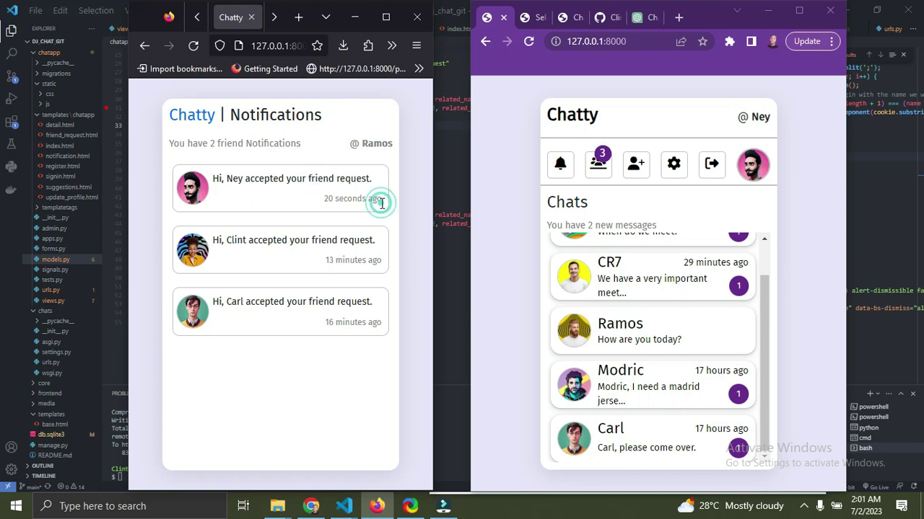
{"action": "left_click", "coordinate": [197, 119]}
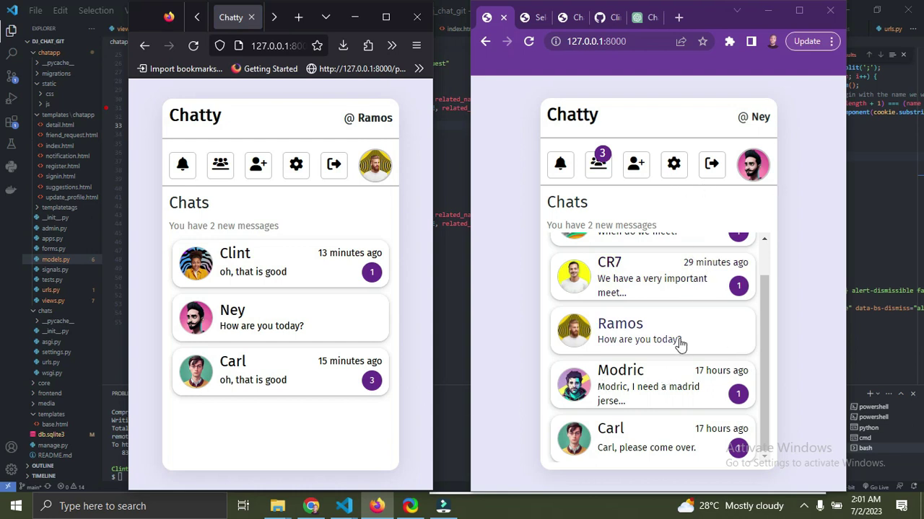
{"action": "left_click", "coordinate": [261, 324]}
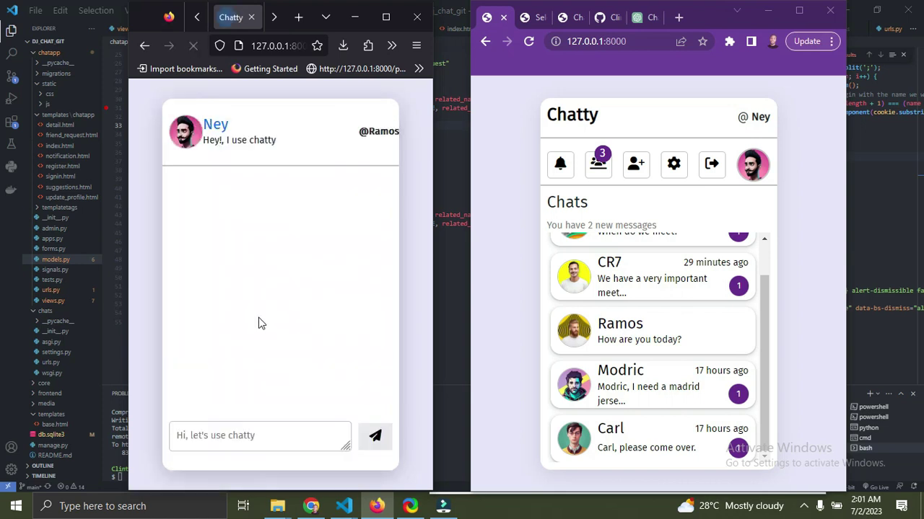
{"action": "left_click", "coordinate": [649, 332]}
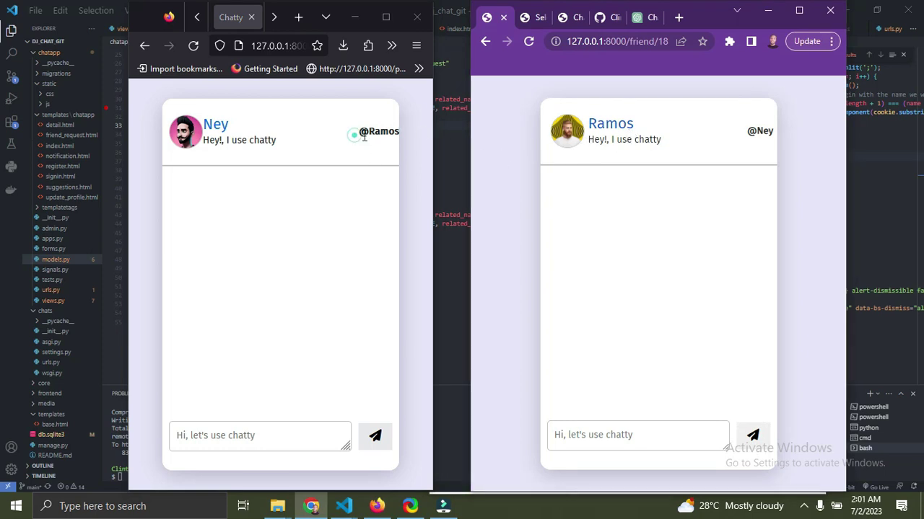
- Send 'hi Ney' from Ramos's chat and confirm it appears in Ney's window
{"action": "left_click_drag", "start_coordinate": [354, 138], "coordinate": [397, 134]}
{"action": "left_click_drag", "start_coordinate": [730, 138], "coordinate": [790, 132]}
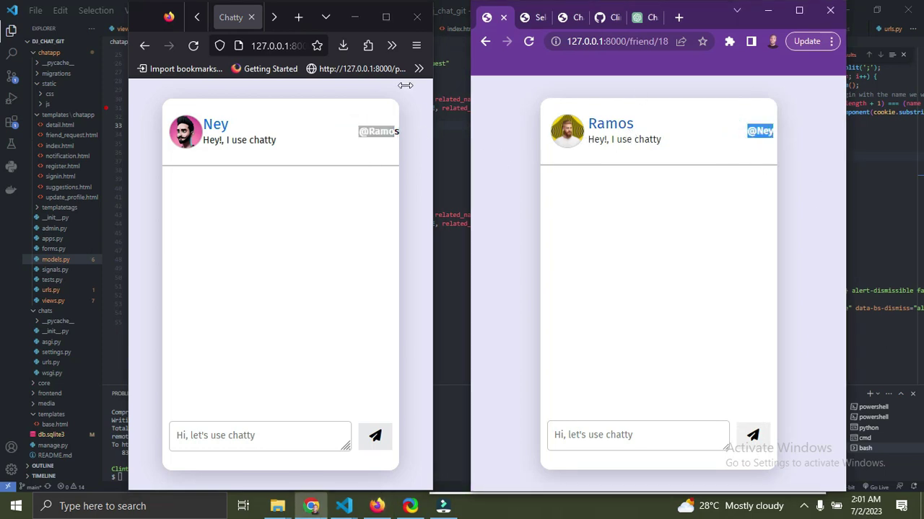
{"action": "left_click", "coordinate": [223, 435]}
{"action": "type", "text": "hi"}
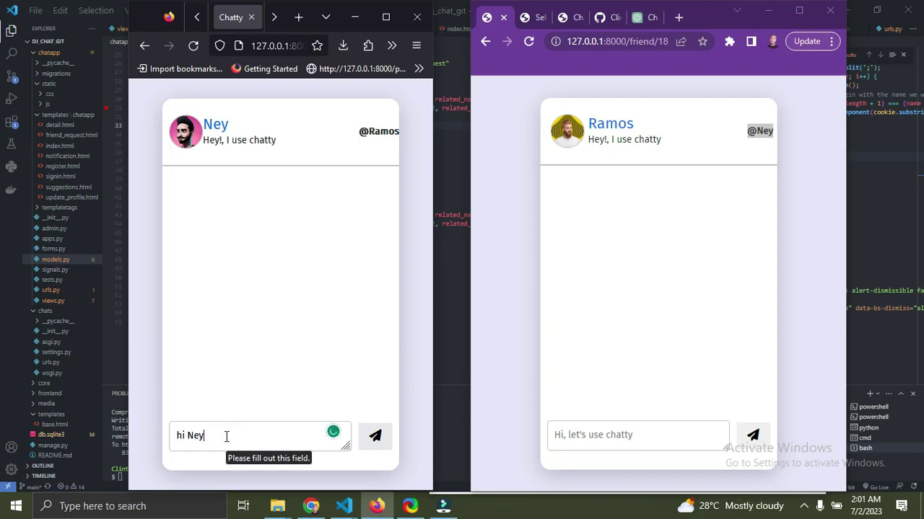
{"action": "type", "text": " Ney"}
{"action": "left_click", "coordinate": [374, 436]}
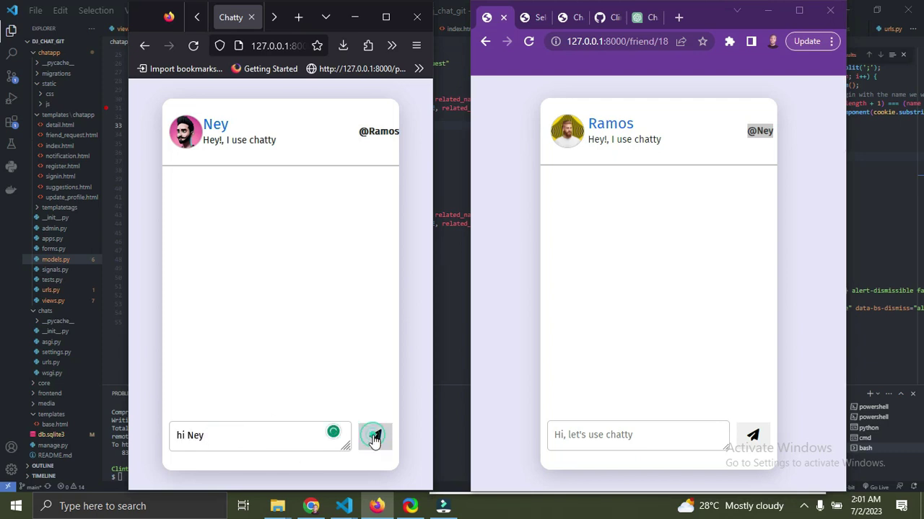
{"action": "triple_click", "coordinate": [262, 195]}
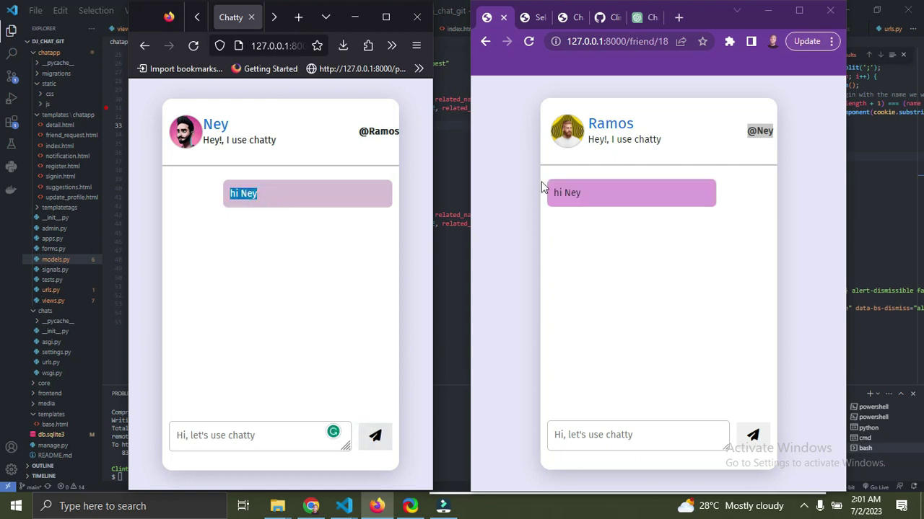
{"action": "triple_click", "coordinate": [579, 191]}
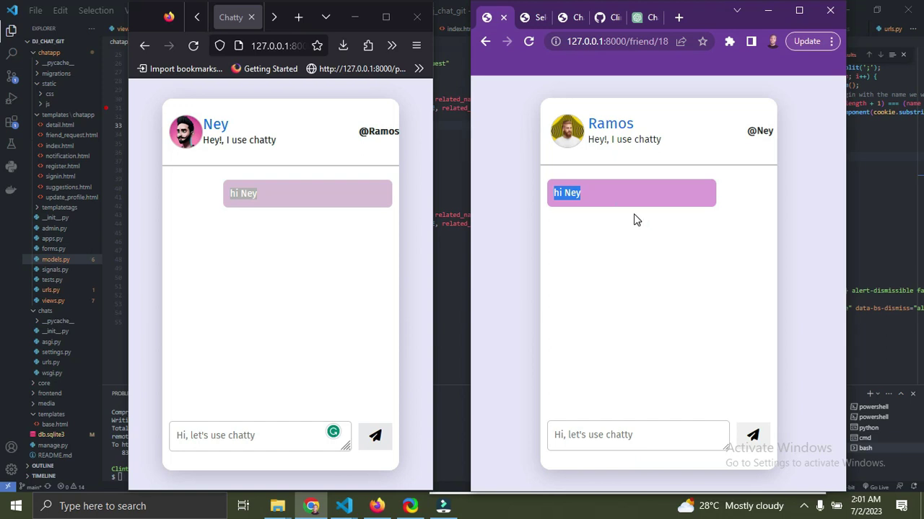
{"action": "left_click", "coordinate": [634, 215]}
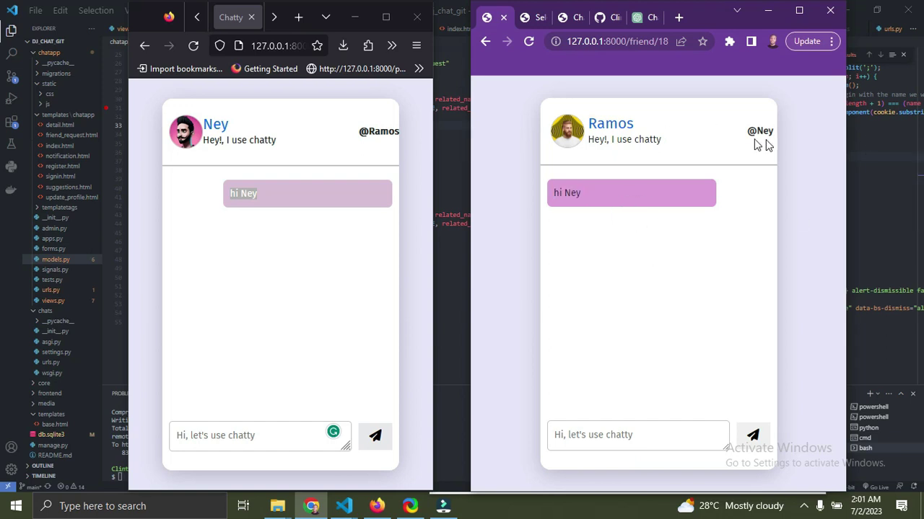
{"action": "left_click_drag", "start_coordinate": [762, 130], "coordinate": [733, 169]}
{"action": "left_click", "coordinate": [611, 444]}
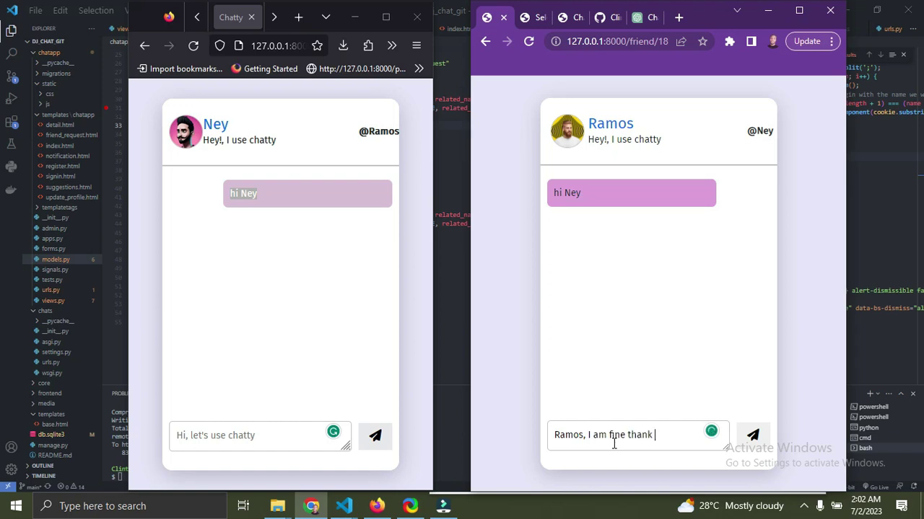
- Send Ney's reply 'Ramos, I am fine thank you' and check it in both windows
{"action": "left_click", "coordinate": [752, 435]}
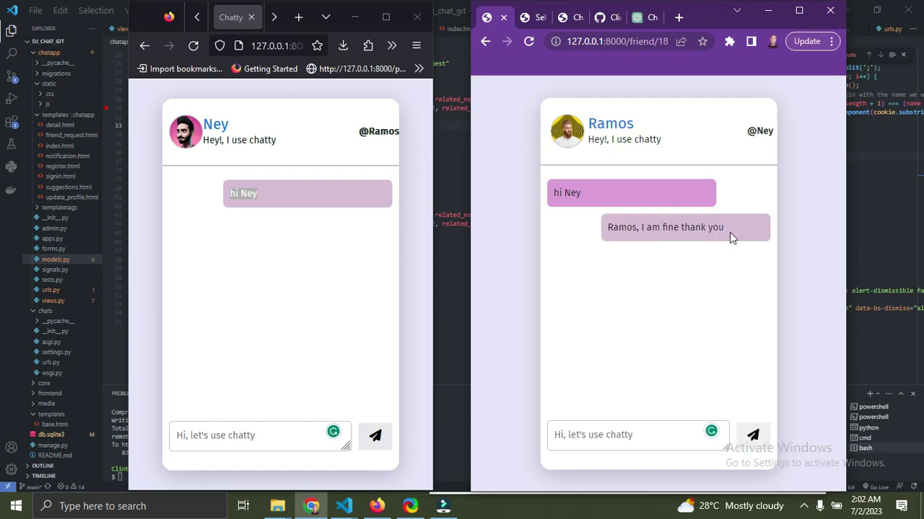
{"action": "left_click_drag", "start_coordinate": [724, 228], "coordinate": [617, 228]}
{"action": "left_click_drag", "start_coordinate": [295, 227], "coordinate": [165, 229]}
{"action": "left_click", "coordinate": [227, 248]}
{"action": "left_click", "coordinate": [726, 301]}
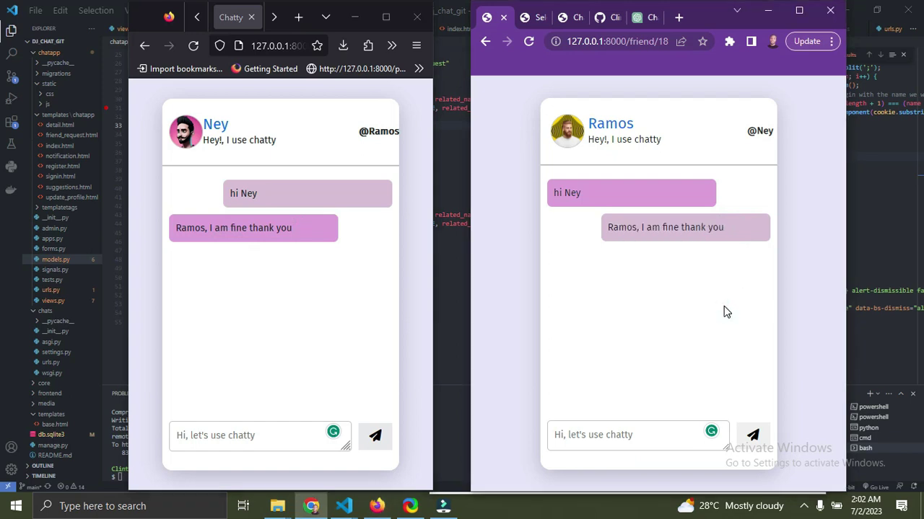
{"action": "left_click", "coordinate": [231, 435]}
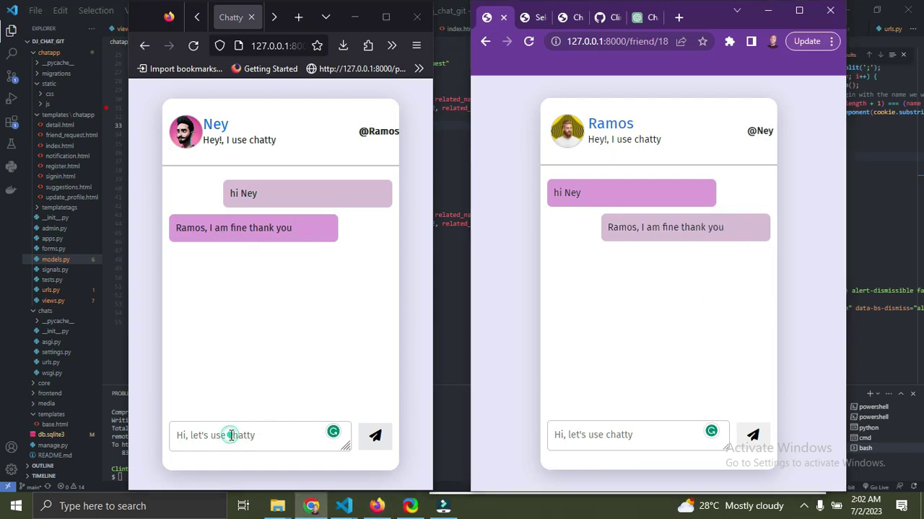
- Send 'That is good to hear' from Ramos and go to his chats list
{"action": "type", "text": "That is good to hear"}
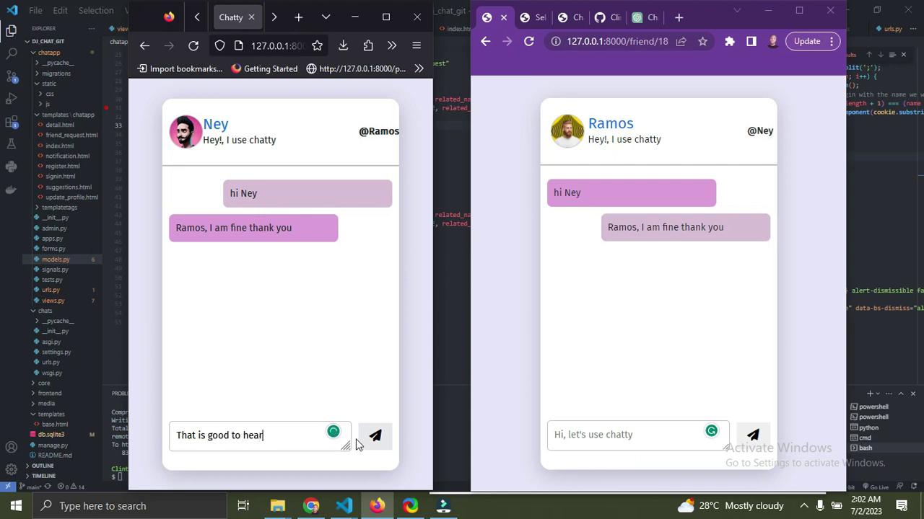
{"action": "left_click", "coordinate": [375, 438]}
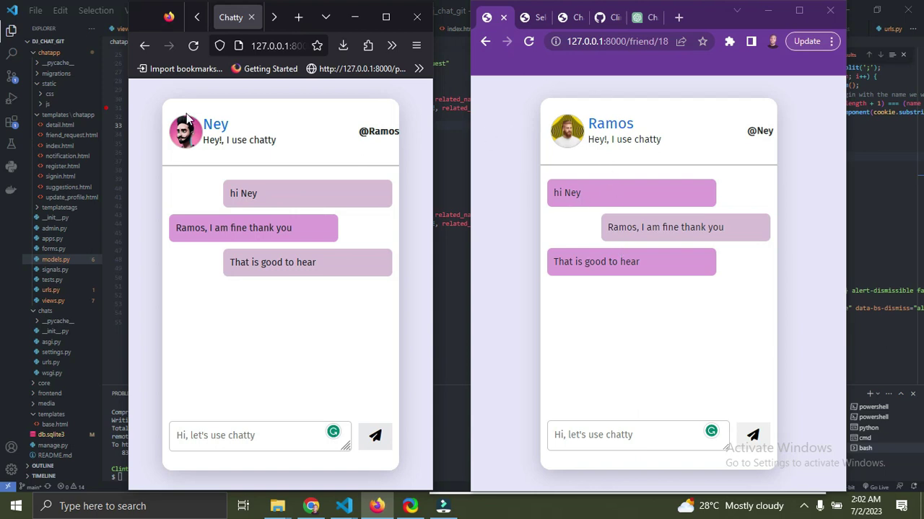
{"action": "left_click", "coordinate": [216, 125]}
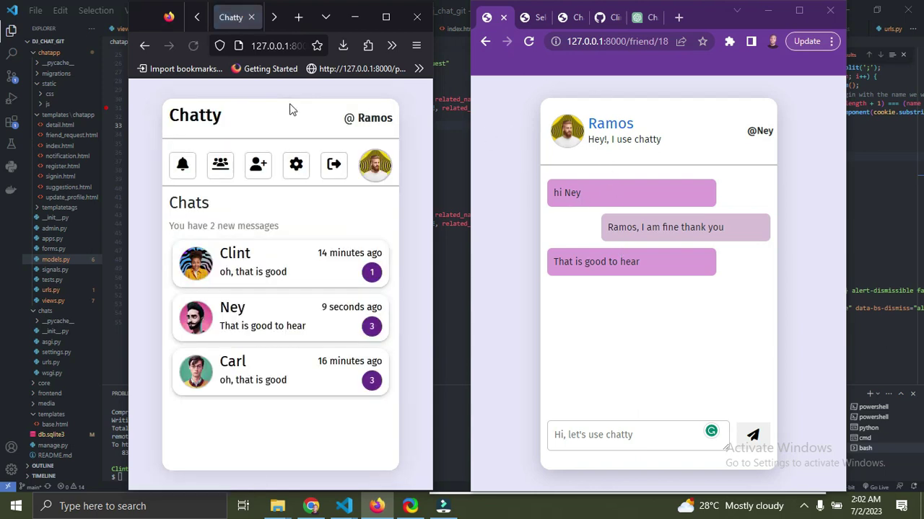
- Log Ramos out and return from the registration form to the login page
{"action": "left_click", "coordinate": [336, 166]}
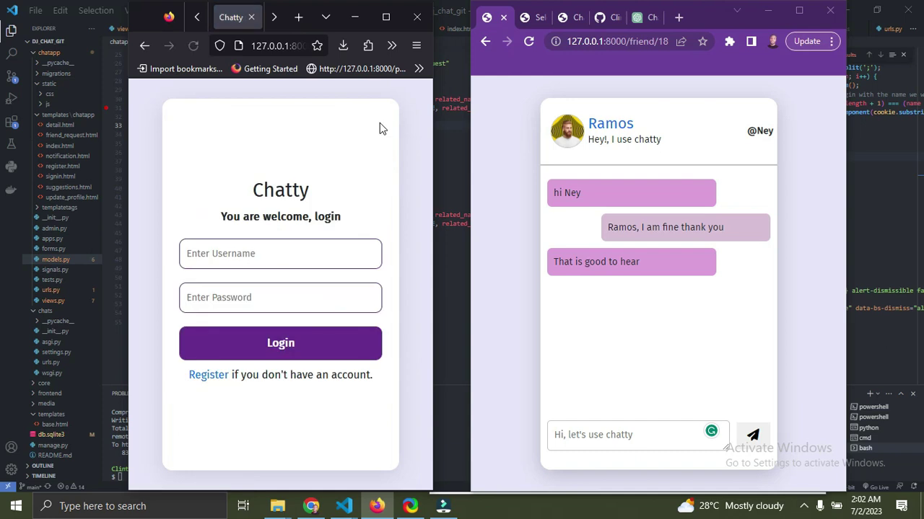
{"action": "left_click", "coordinate": [273, 251]}
{"action": "left_click", "coordinate": [152, 387]}
{"action": "left_click", "coordinate": [213, 376]}
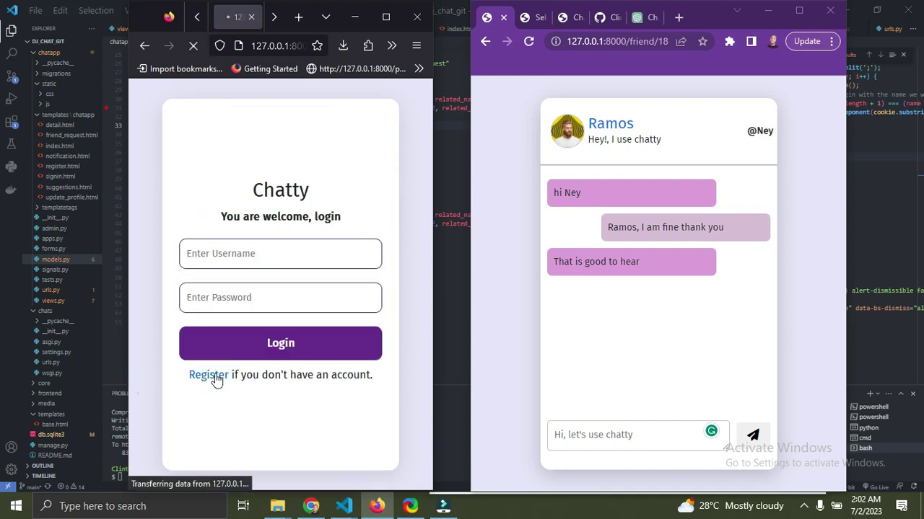
{"action": "left_click", "coordinate": [154, 398]}
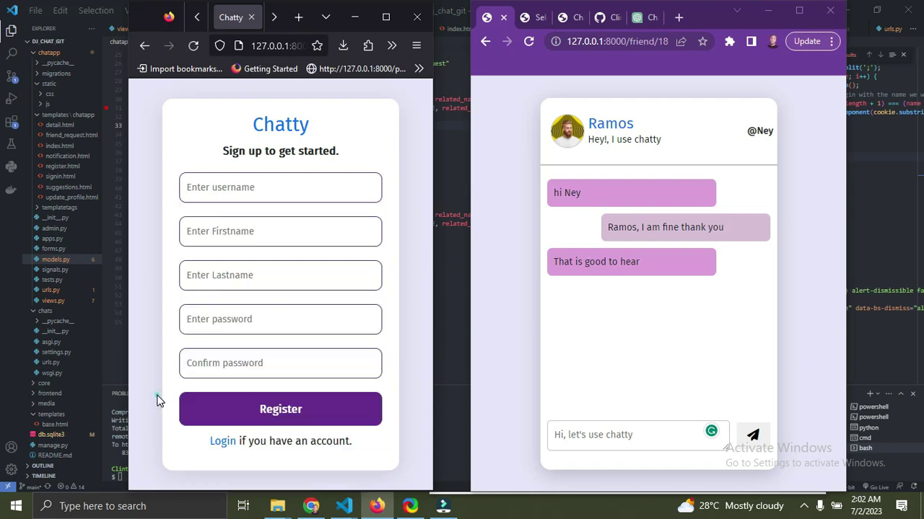
{"action": "left_click", "coordinate": [224, 442]}
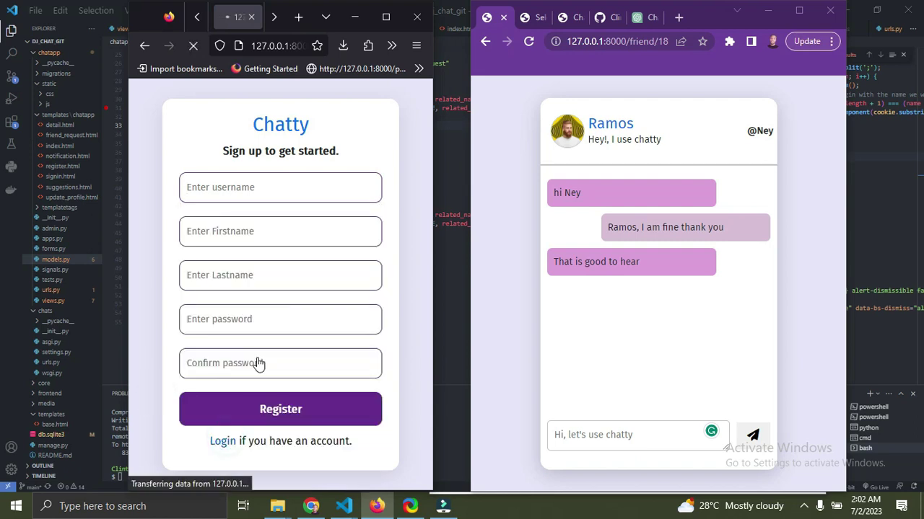
{"action": "left_click", "coordinate": [231, 262]}
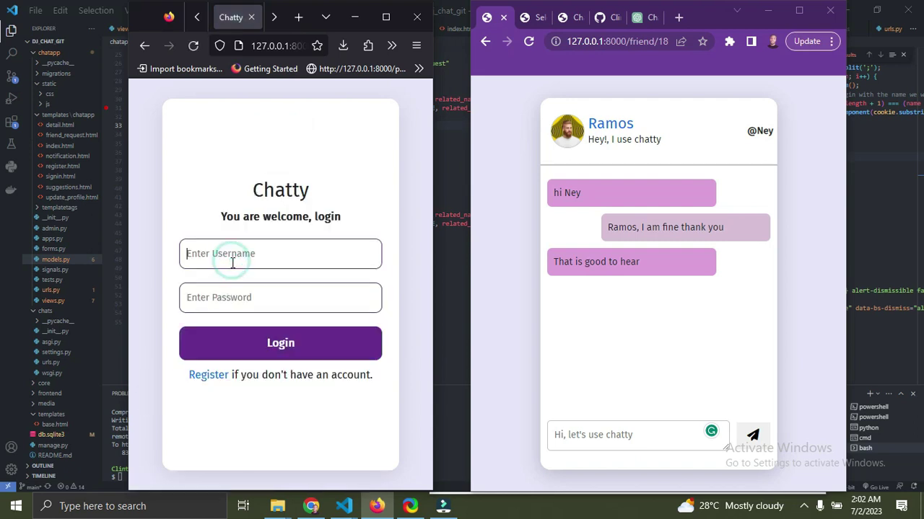
- Try logging in as mike with the account password, declining to save it
{"action": "type", "text": "mike"}
{"action": "key", "text": "Tab"}
{"action": "type", "text": "12345678"}
{"action": "left_click", "coordinate": [282, 349]}
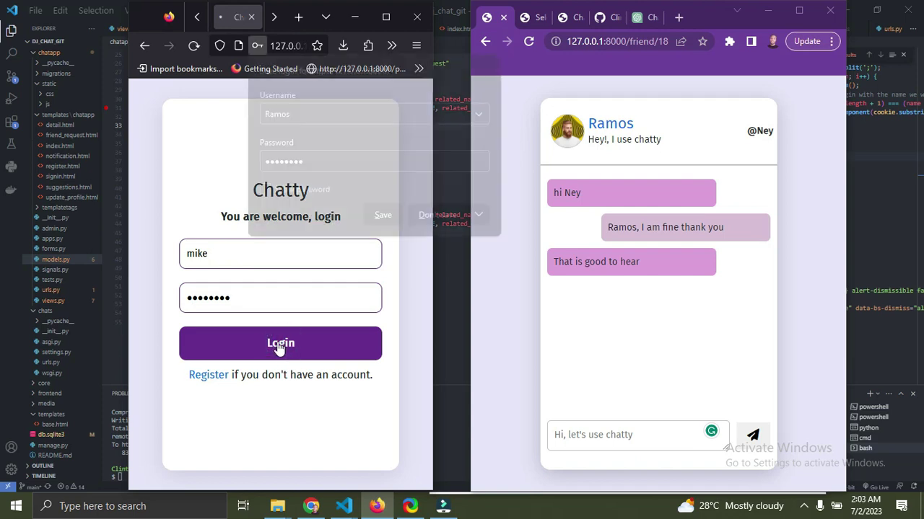
{"action": "left_click", "coordinate": [425, 211]}
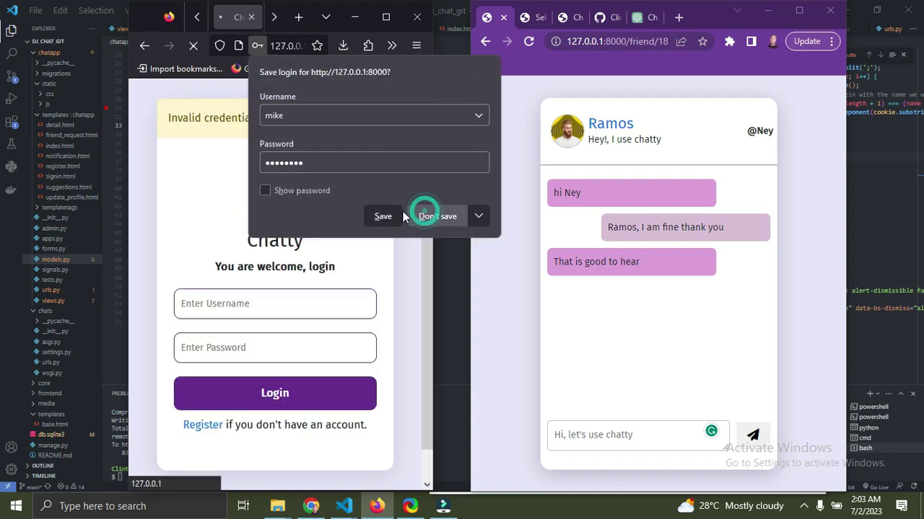
- Re-enter mike's username and password and log in, declining to save the login
{"action": "left_click", "coordinate": [236, 304]}
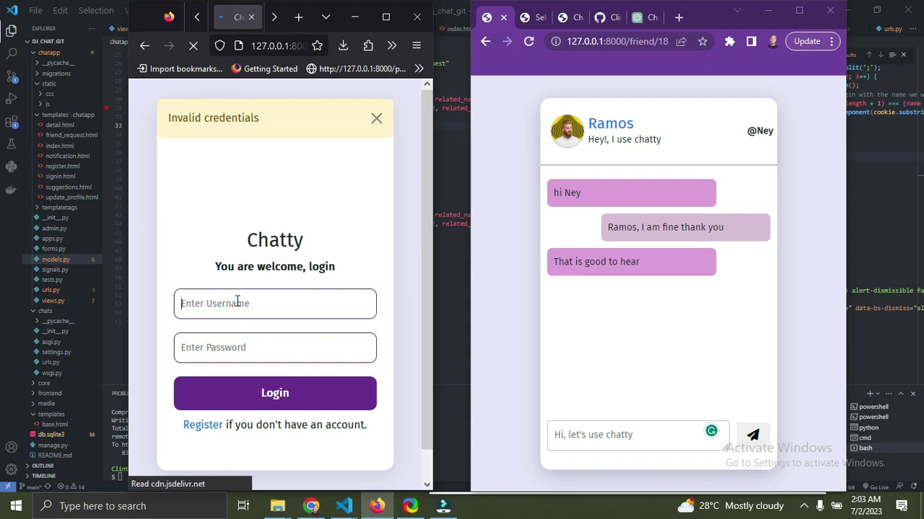
{"action": "type", "text": "mike"}
{"action": "key", "text": "Tab"}
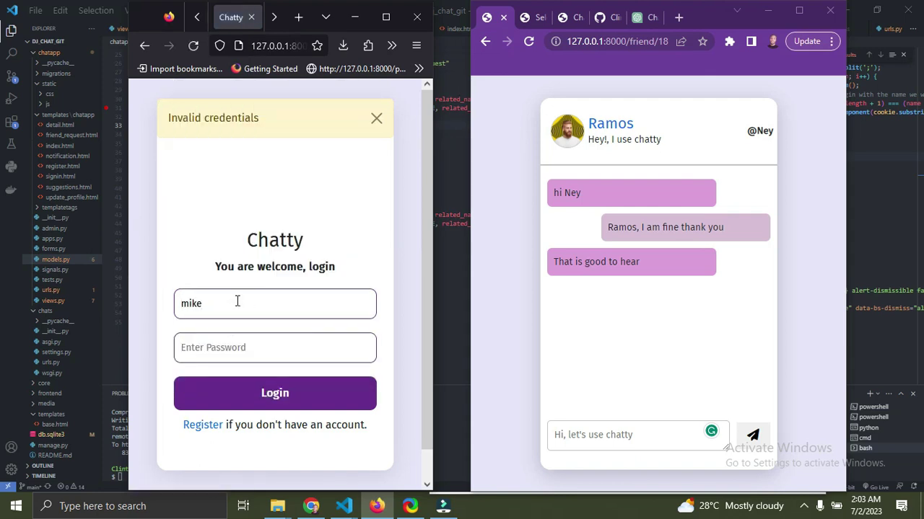
{"action": "type", "text": "1234"}
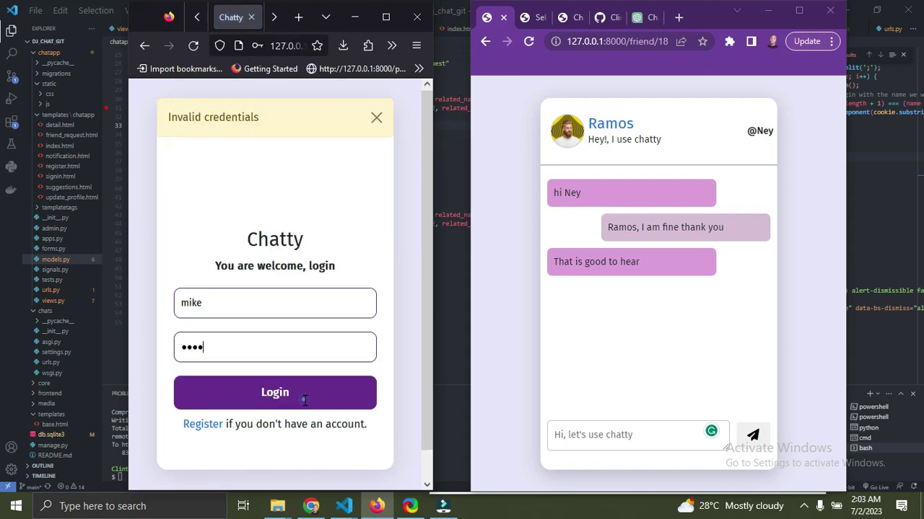
{"action": "scroll", "coordinate": [300, 393], "scroll_direction": "down", "scroll_amount": 1}
{"action": "left_click", "coordinate": [275, 361]}
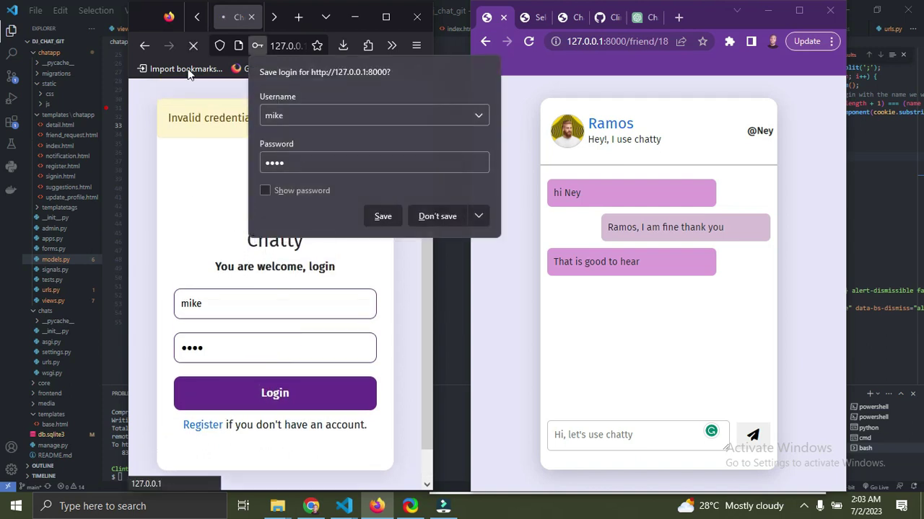
{"action": "left_click", "coordinate": [428, 215]}
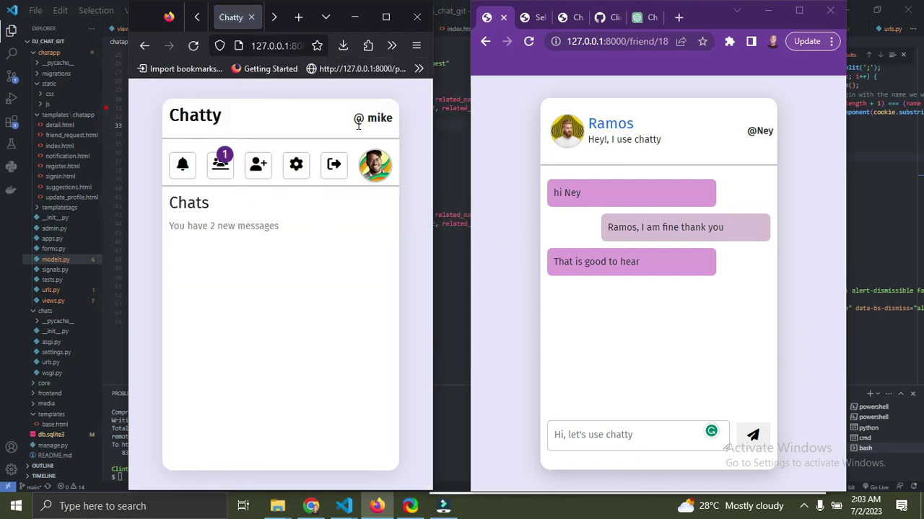
- Log Ney out of the right window and focus the login username field
{"action": "left_click", "coordinate": [591, 121]}
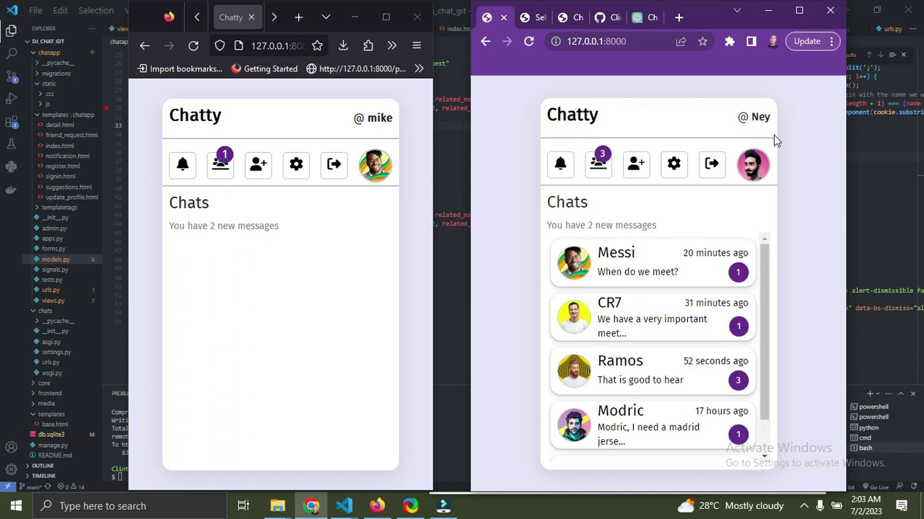
{"action": "left_click", "coordinate": [712, 165]}
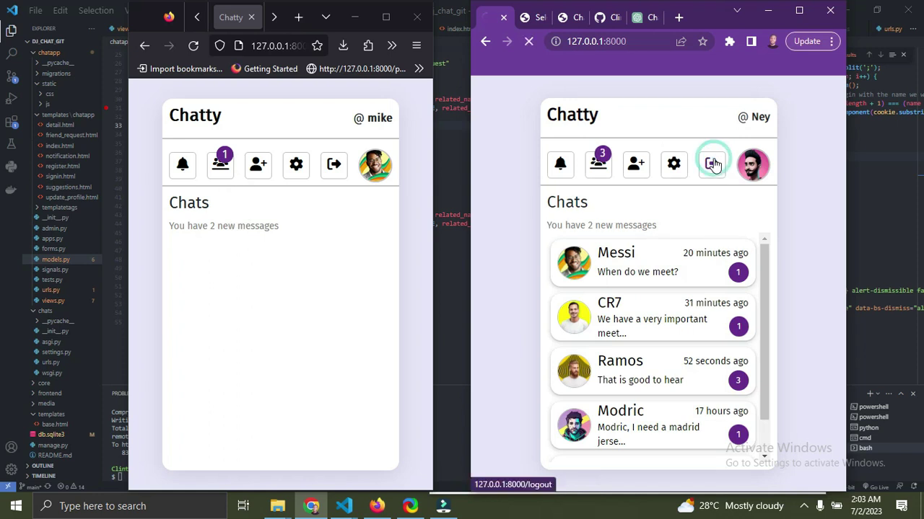
{"action": "left_click", "coordinate": [625, 256]}
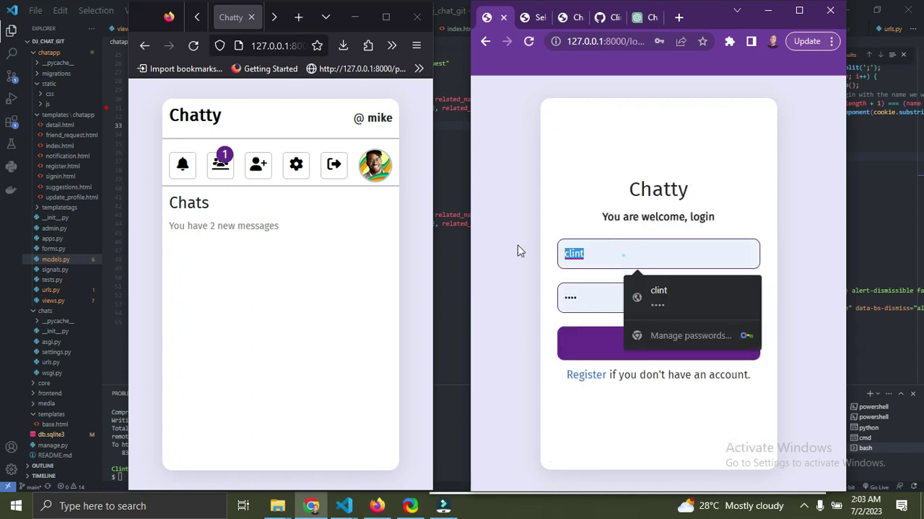
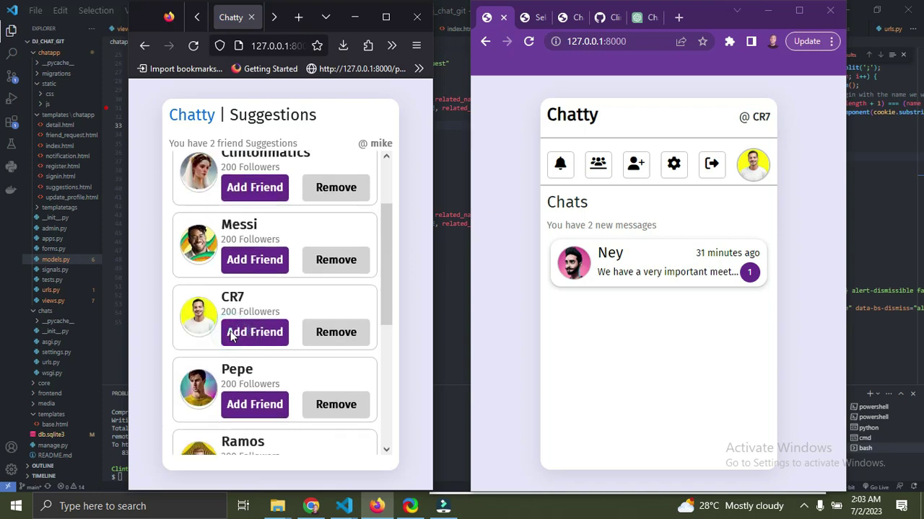
- Send the first user's friend request to the second user, confirm it, and return both users to their chats home
{"action": "left_click", "coordinate": [231, 336]}
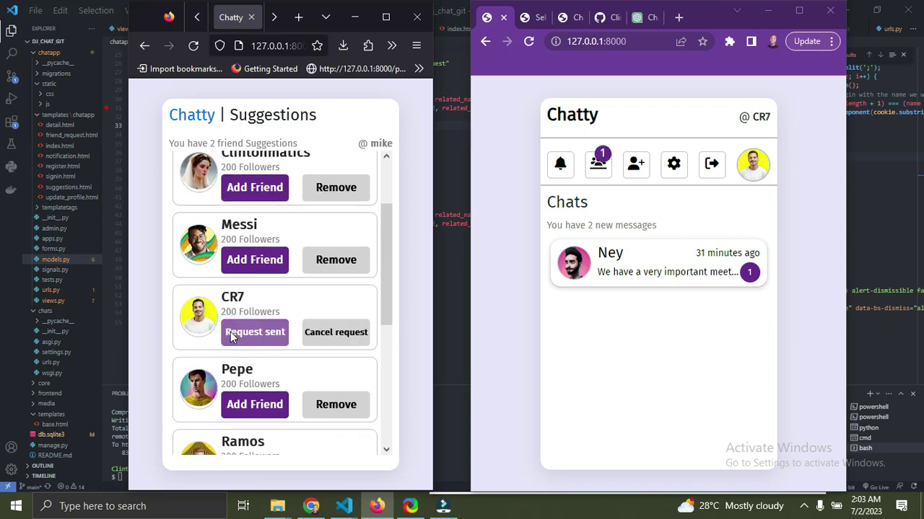
{"action": "left_click", "coordinate": [597, 164]}
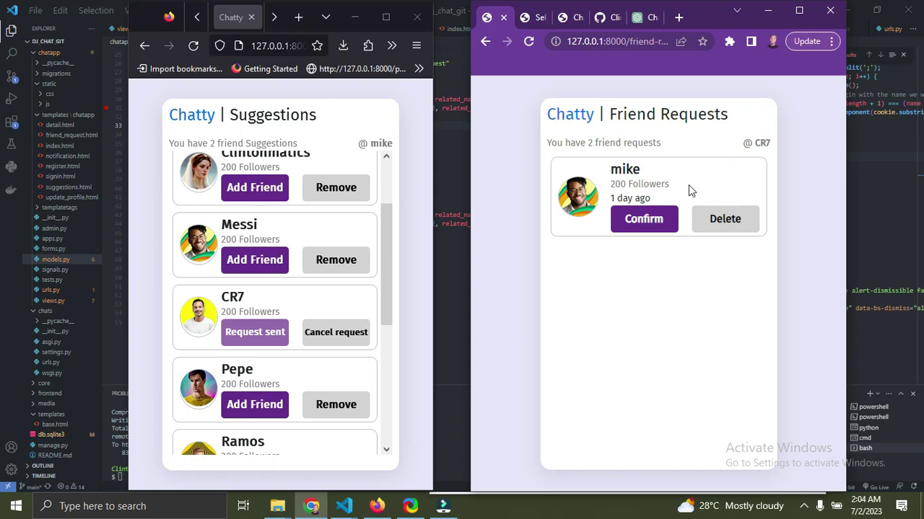
{"action": "left_click", "coordinate": [643, 221]}
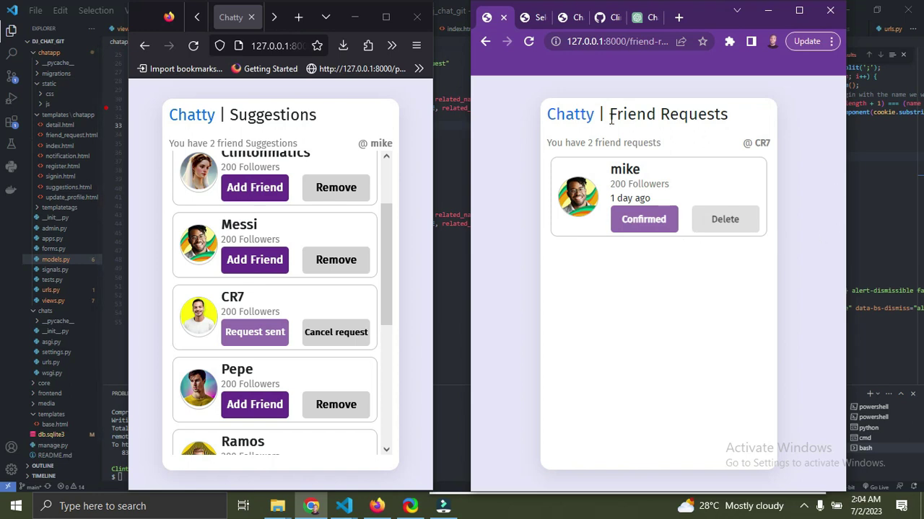
{"action": "left_click", "coordinate": [581, 117]}
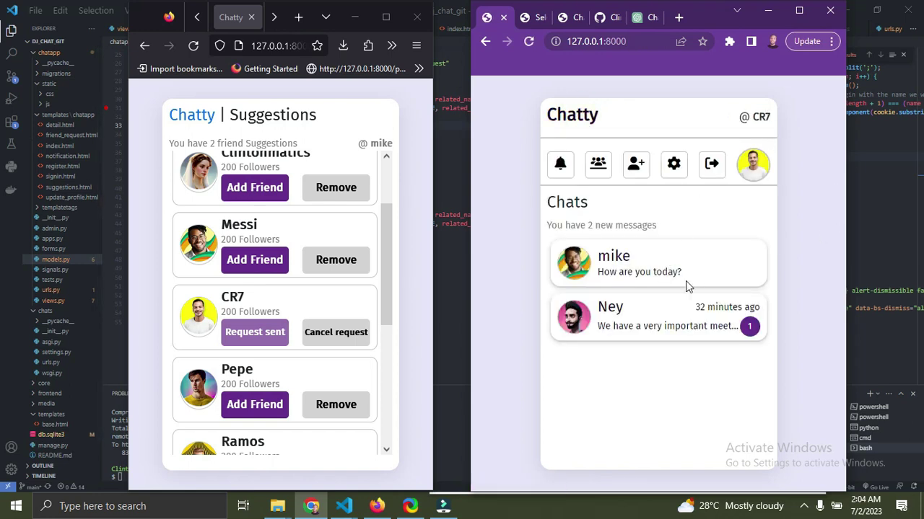
{"action": "left_click", "coordinate": [186, 115]}
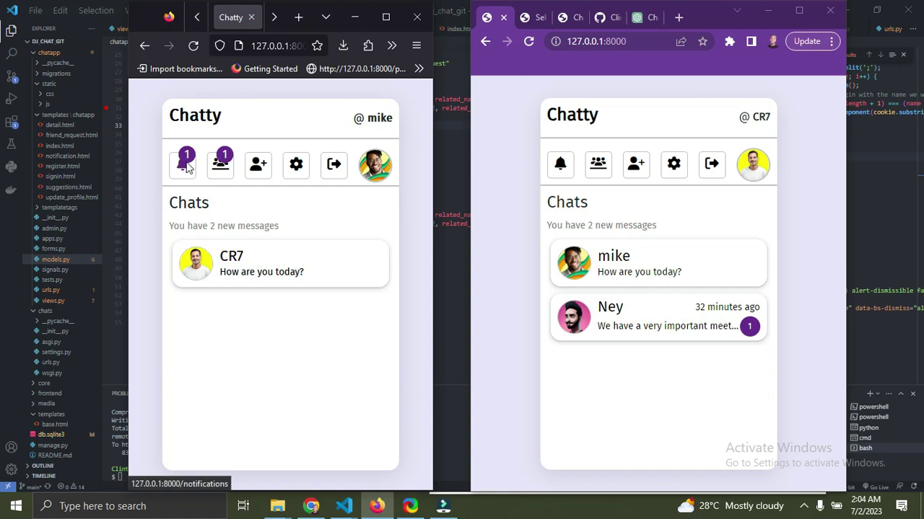
- View the first user's request-accepted notification, then return to the chats home
{"action": "left_click", "coordinate": [184, 165]}
{"action": "left_click_drag", "start_coordinate": [229, 180], "coordinate": [375, 189]}
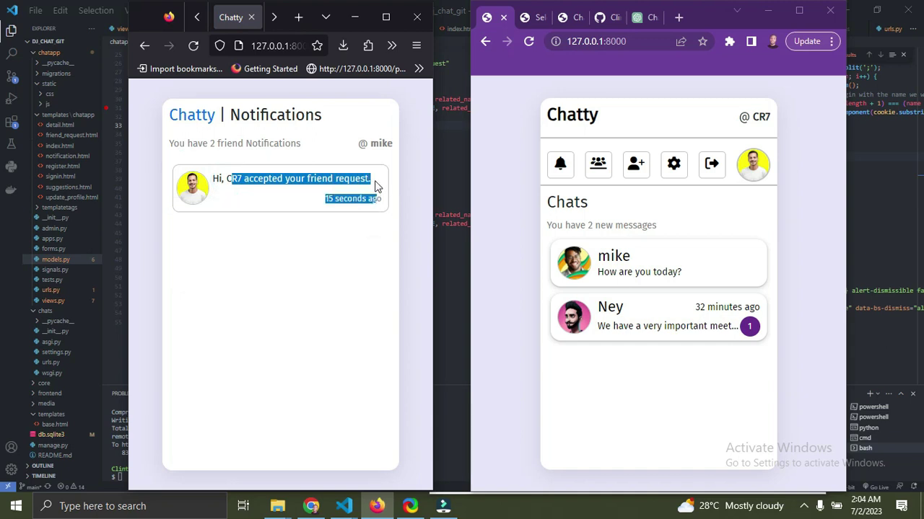
{"action": "left_click", "coordinate": [375, 188]}
{"action": "left_click", "coordinate": [196, 121]}
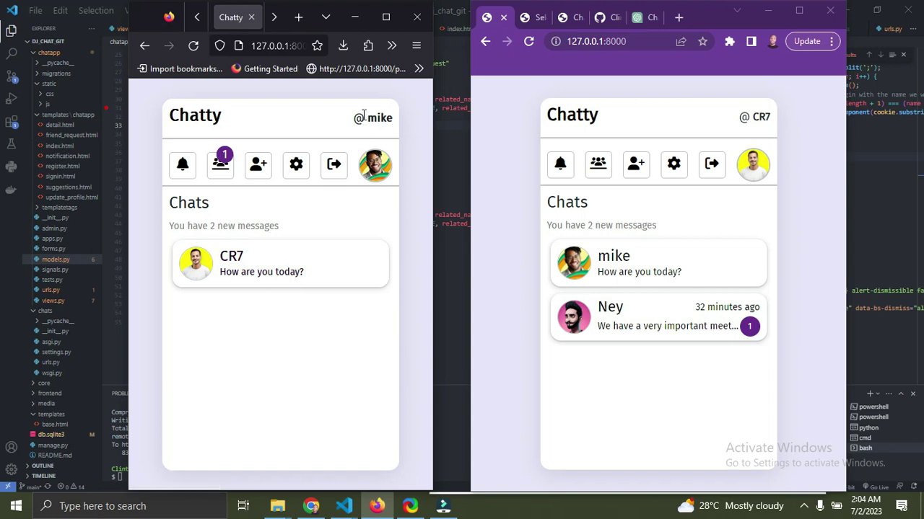
- Confirm the third user's pending friend request and go back to the chats list
{"action": "left_click", "coordinate": [220, 165]}
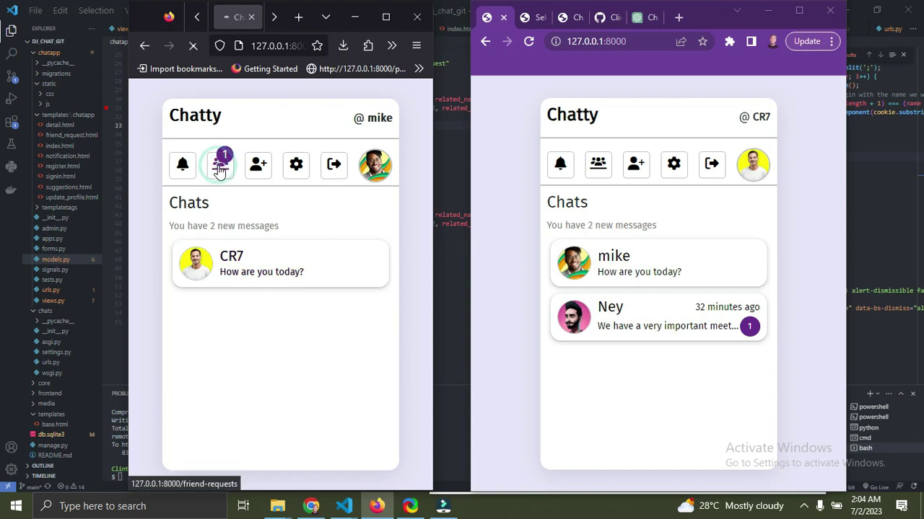
{"action": "left_click_drag", "start_coordinate": [276, 165], "coordinate": [233, 168]}
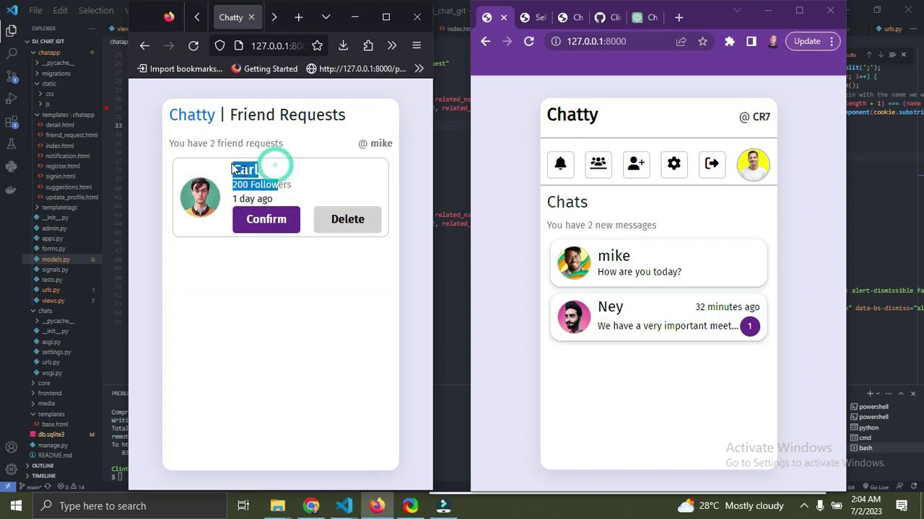
{"action": "left_click", "coordinate": [300, 166]}
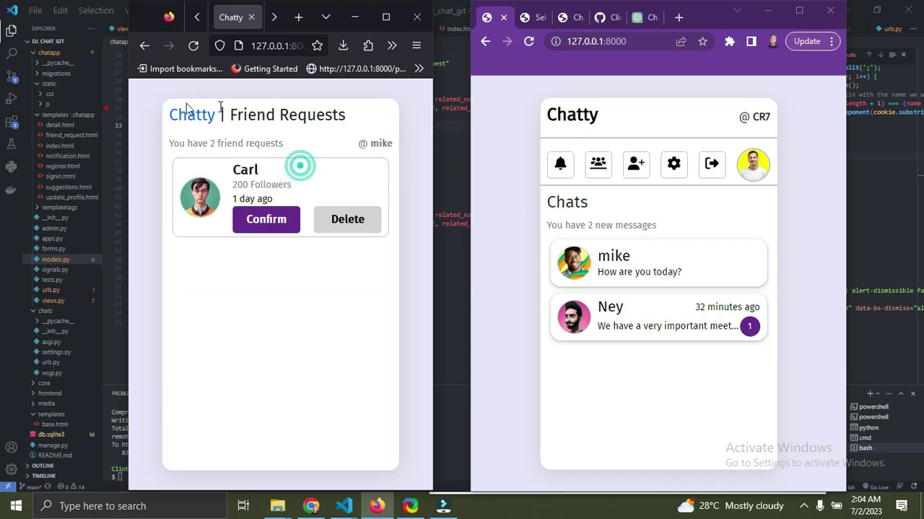
{"action": "double_click", "coordinate": [382, 144]}
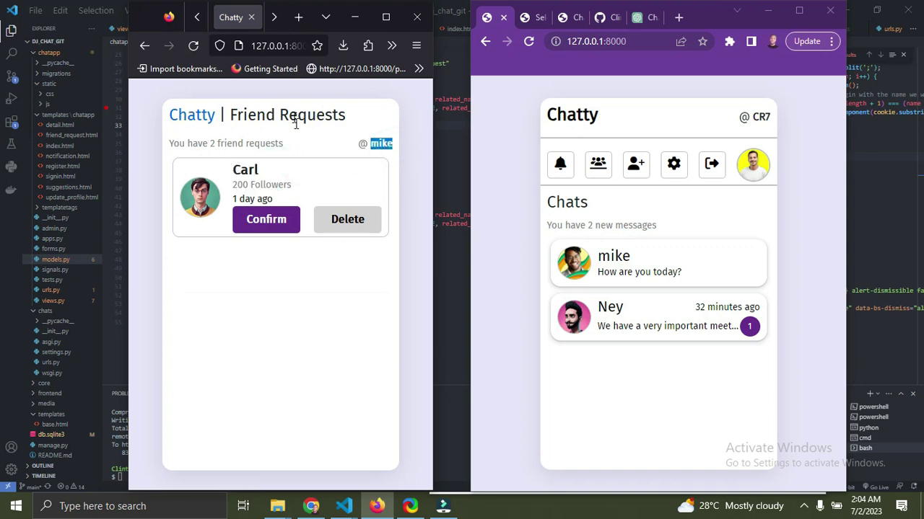
{"action": "left_click", "coordinate": [397, 148]}
{"action": "left_click", "coordinate": [267, 224]}
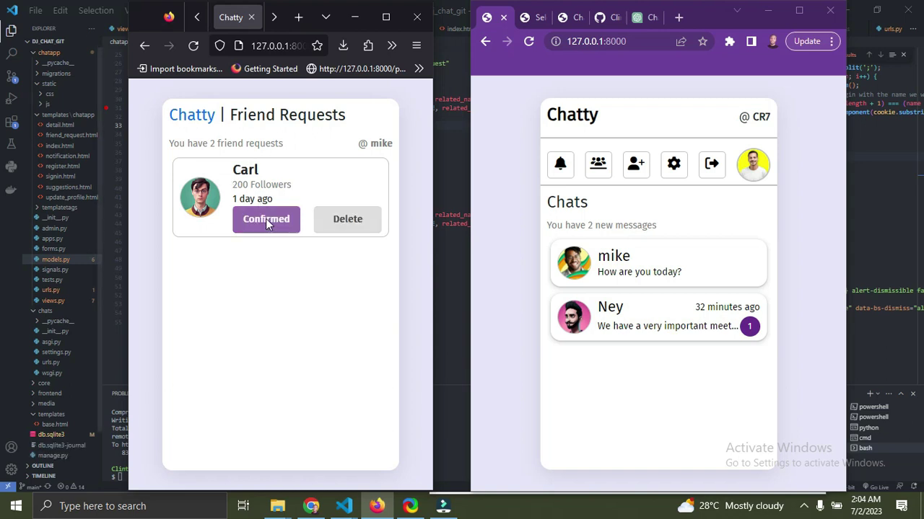
{"action": "left_click", "coordinate": [191, 114]}
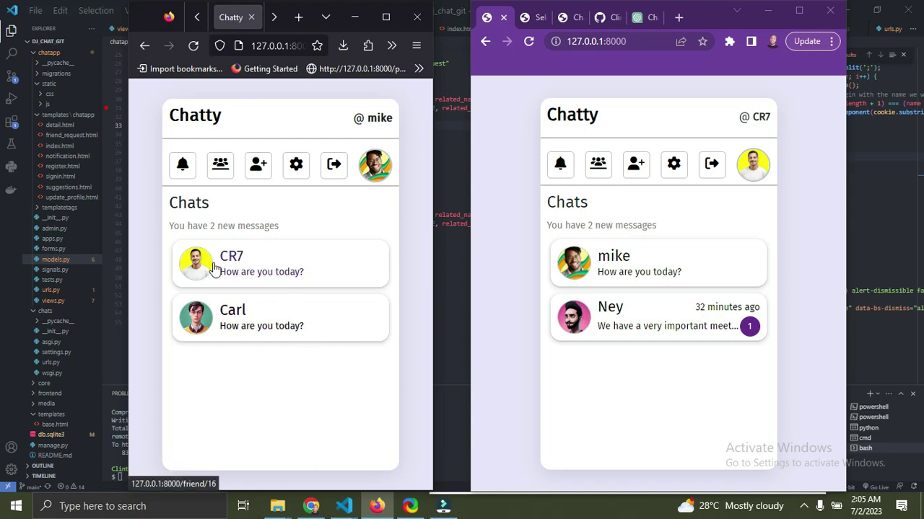
- Open the shared conversation in both windows and send the greeting 'Hi Ronaldo'
{"action": "left_click", "coordinate": [301, 262]}
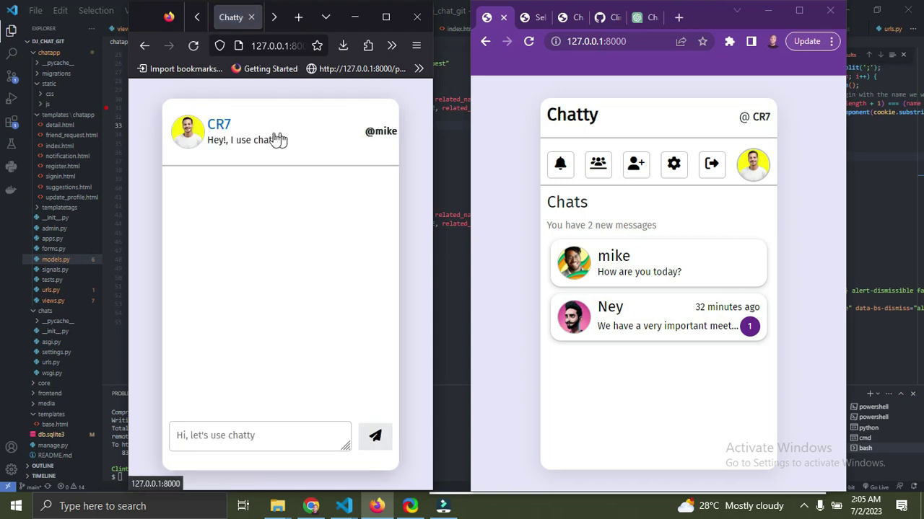
{"action": "left_click", "coordinate": [645, 262]}
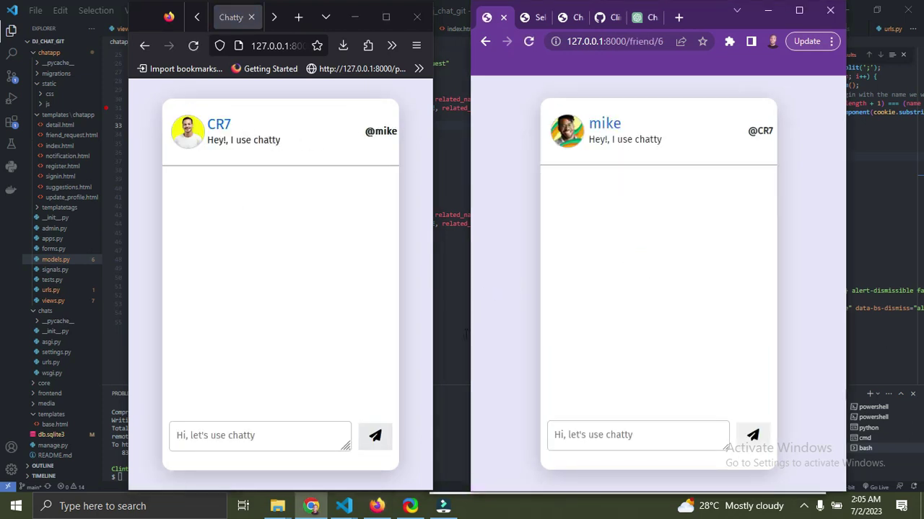
{"action": "left_click", "coordinate": [659, 444]}
{"action": "left_click", "coordinate": [286, 436]}
{"action": "type", "text": "Hi Ronaldo"}
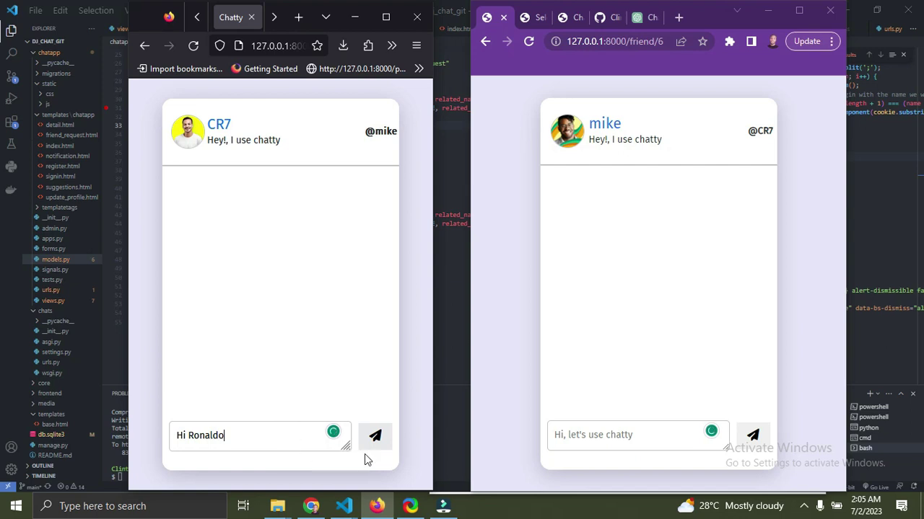
{"action": "left_click", "coordinate": [383, 439]}
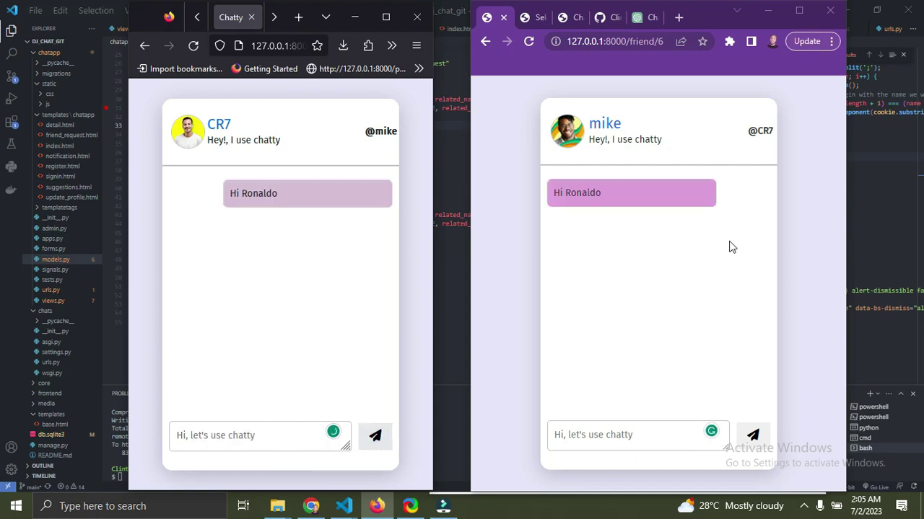
- Reply 'I am fine, thank you' from the second user, then leave the conversation
{"action": "left_click_drag", "start_coordinate": [622, 194], "coordinate": [570, 195]}
{"action": "left_click", "coordinate": [610, 436]}
{"action": "type", "text": "I am fine, thank you"}
{"action": "left_click", "coordinate": [752, 435]}
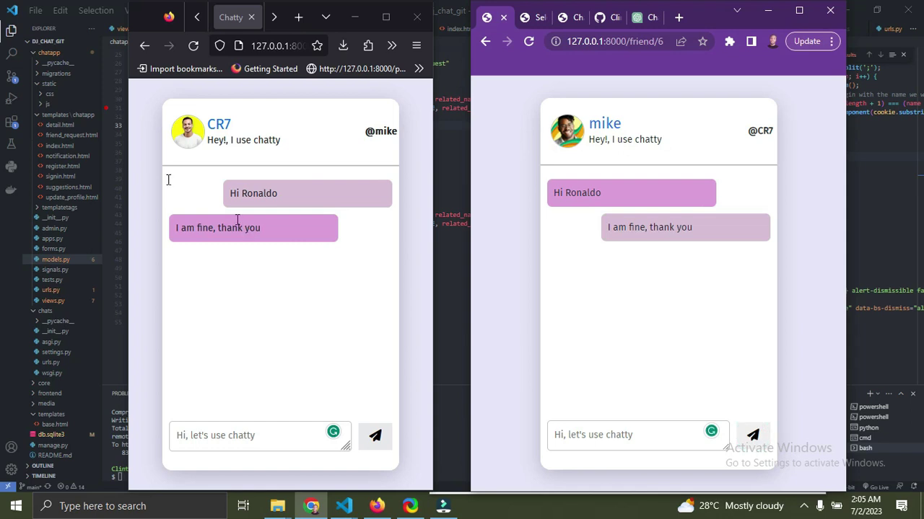
{"action": "left_click", "coordinate": [212, 124]}
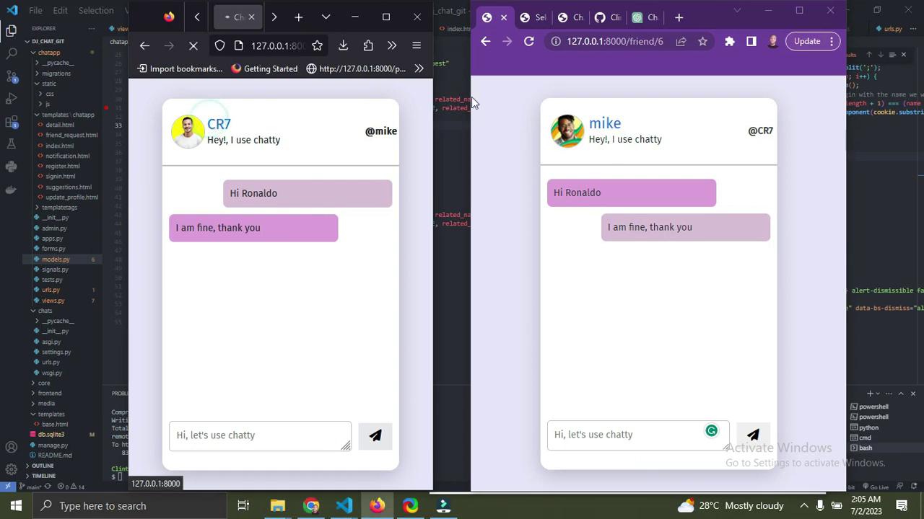
- Bring both users back to their chat lists, checking the first user's notifications along the way
{"action": "left_click", "coordinate": [606, 124]}
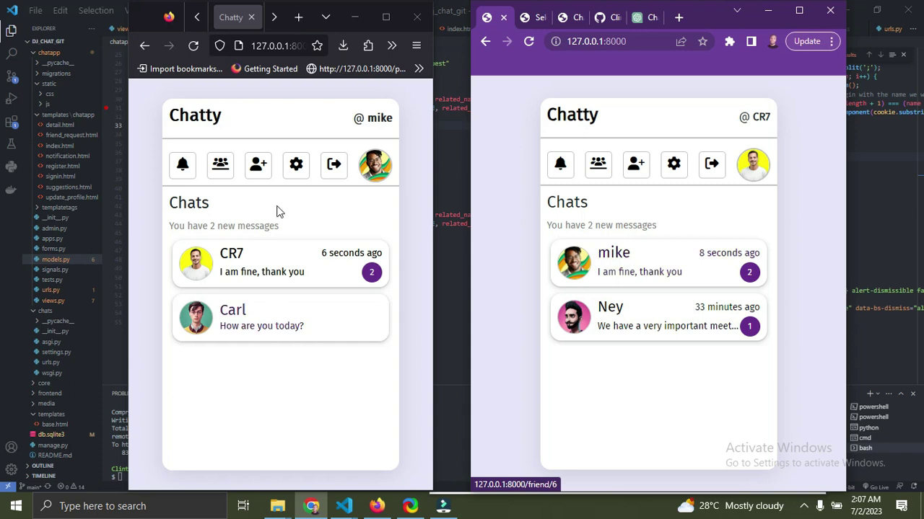
{"action": "left_click", "coordinate": [183, 166]}
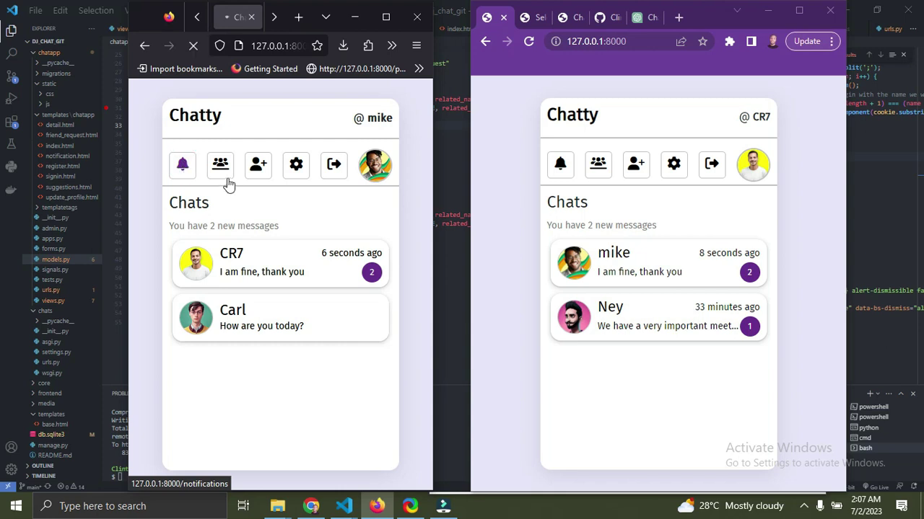
{"action": "left_click", "coordinate": [201, 120]}
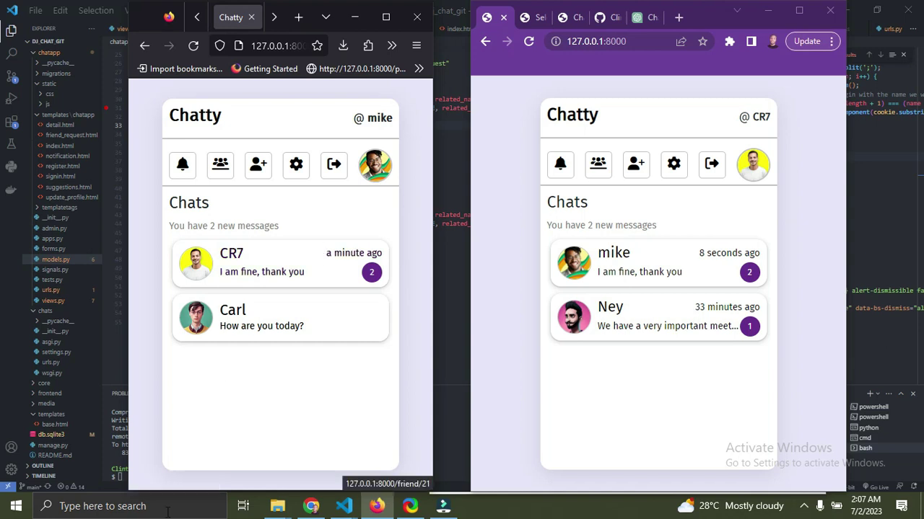
{"action": "left_click", "coordinate": [275, 507]}
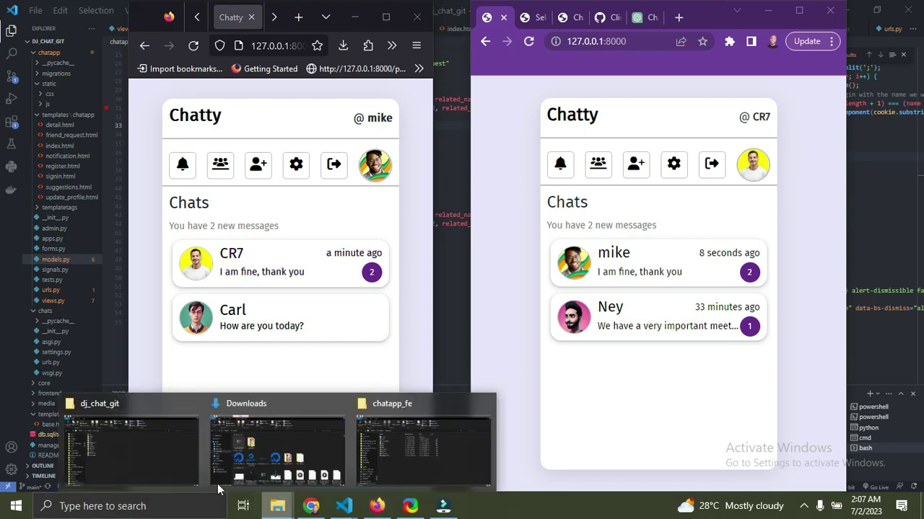
- Open the frontend folder in the dj_chat_git File Explorer window with enlarged icons
{"action": "left_click", "coordinate": [192, 469]}
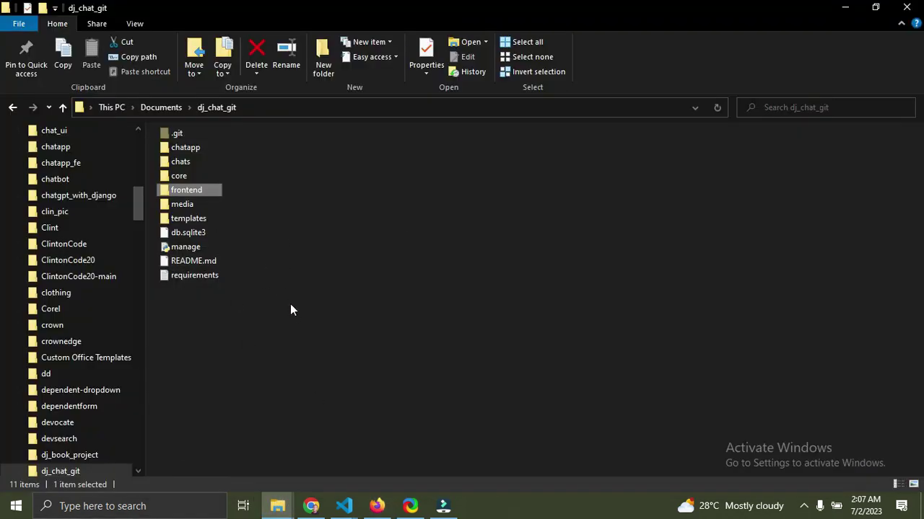
{"action": "scroll", "coordinate": [292, 309], "scroll_direction": "up", "scroll_amount": 4, "text": "ctrl"}
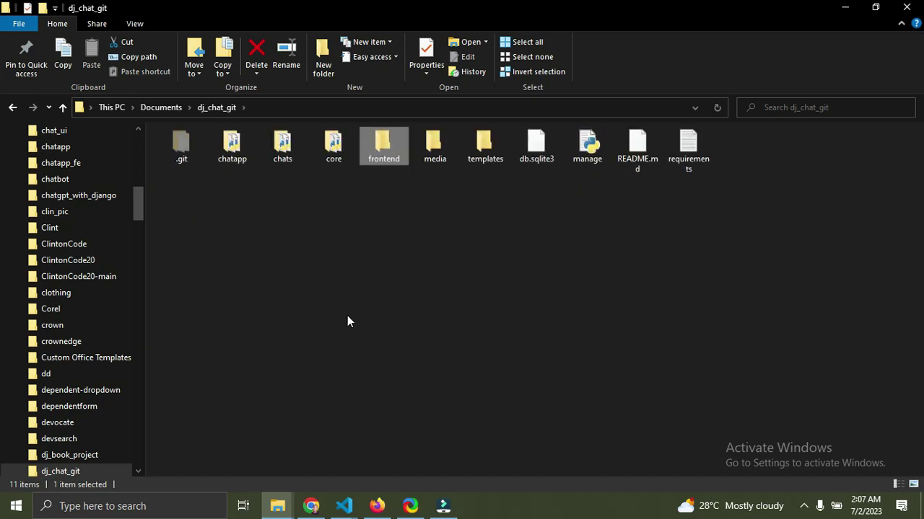
{"action": "scroll", "coordinate": [348, 321], "scroll_direction": "up", "scroll_amount": 1, "text": "ctrl"}
{"action": "scroll", "coordinate": [452, 294], "scroll_direction": "up", "scroll_amount": 2, "text": "ctrl"}
{"action": "scroll", "coordinate": [450, 294], "scroll_direction": "down", "scroll_amount": 2, "text": "ctrl"}
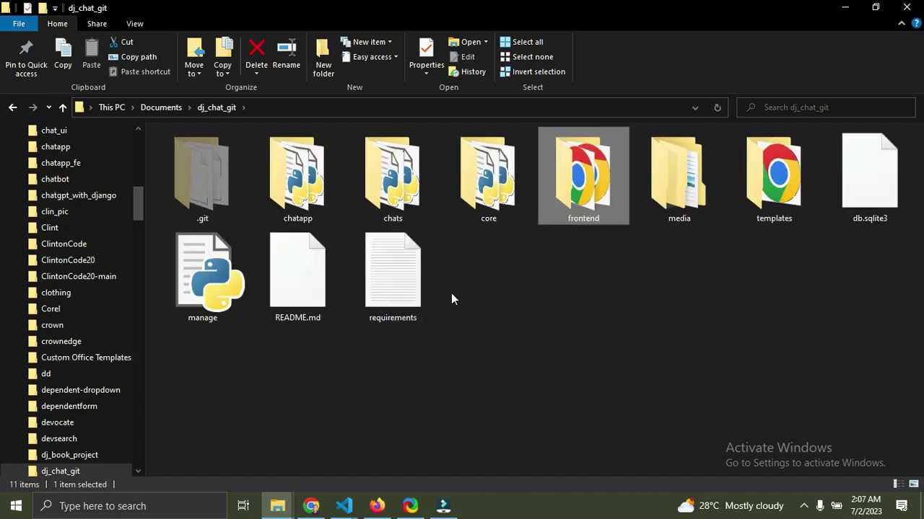
{"action": "left_click", "coordinate": [590, 318]}
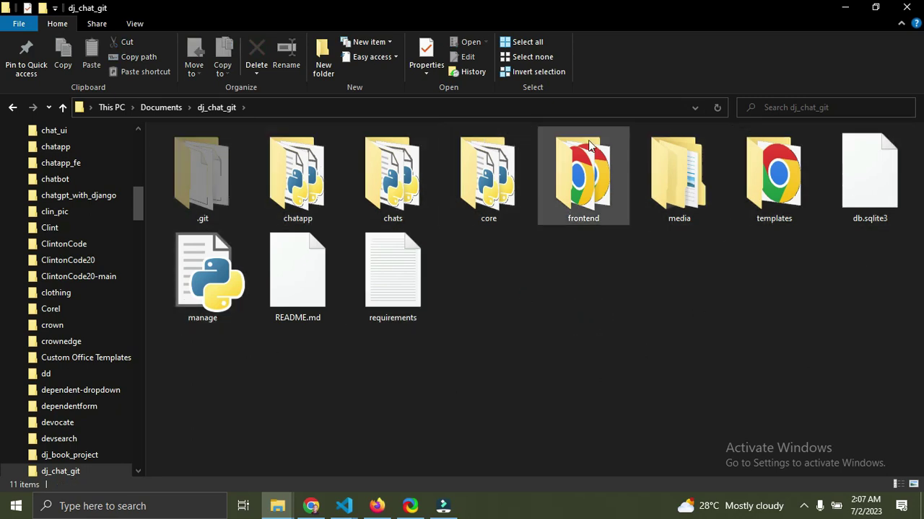
{"action": "left_click", "coordinate": [568, 175]}
{"action": "double_click", "coordinate": [567, 174]}
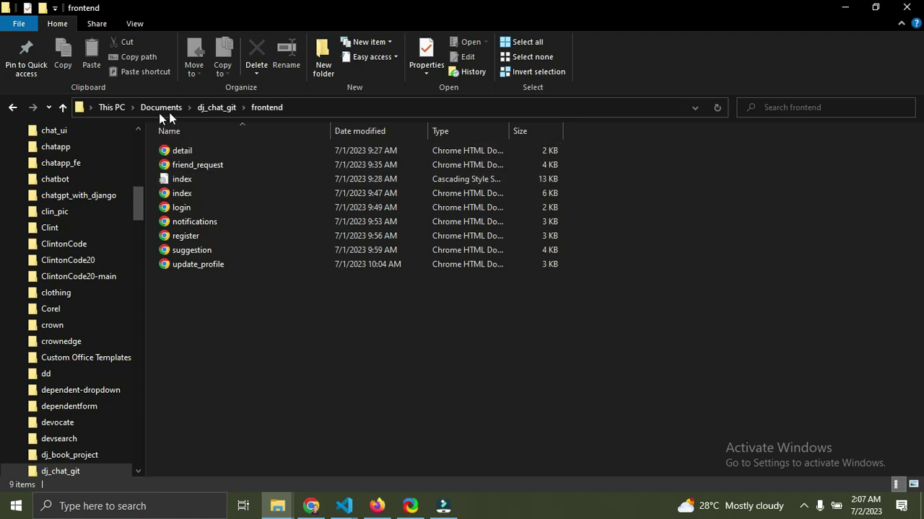
- Reopen the frontend folder, then bring the Chrome and Firefox Chatty windows to the front
{"action": "left_click", "coordinate": [217, 109]}
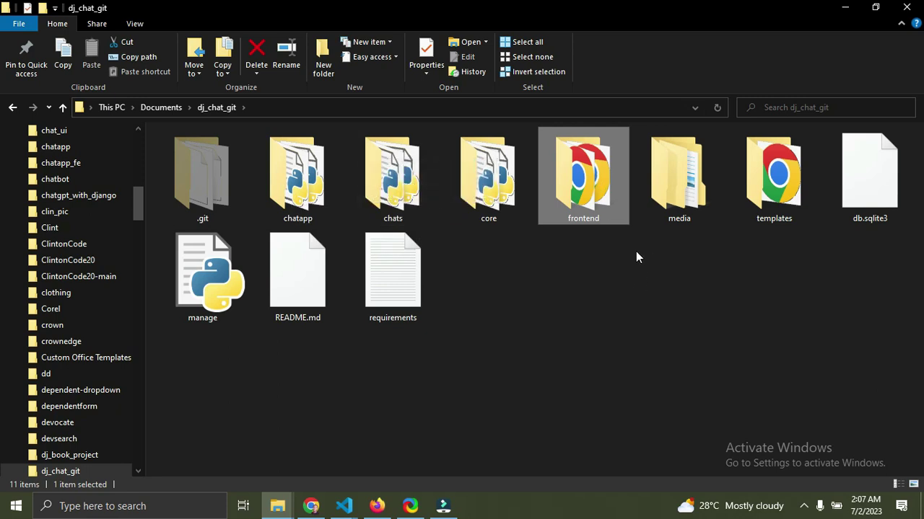
{"action": "double_click", "coordinate": [579, 192]}
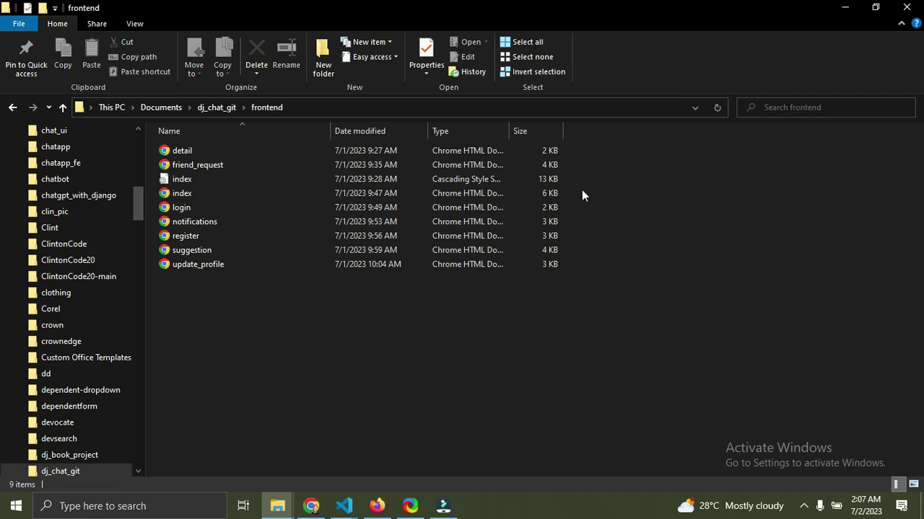
{"action": "left_click", "coordinate": [313, 506]}
{"action": "left_click", "coordinate": [377, 506]}
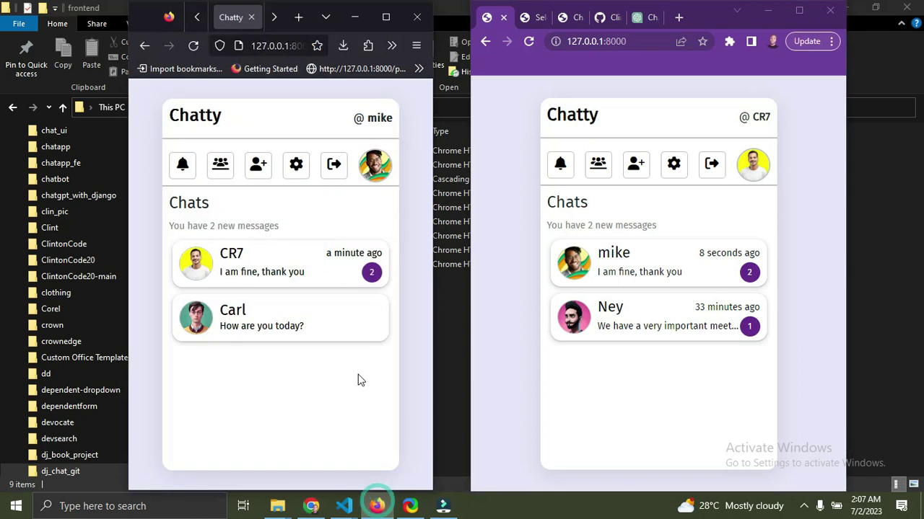